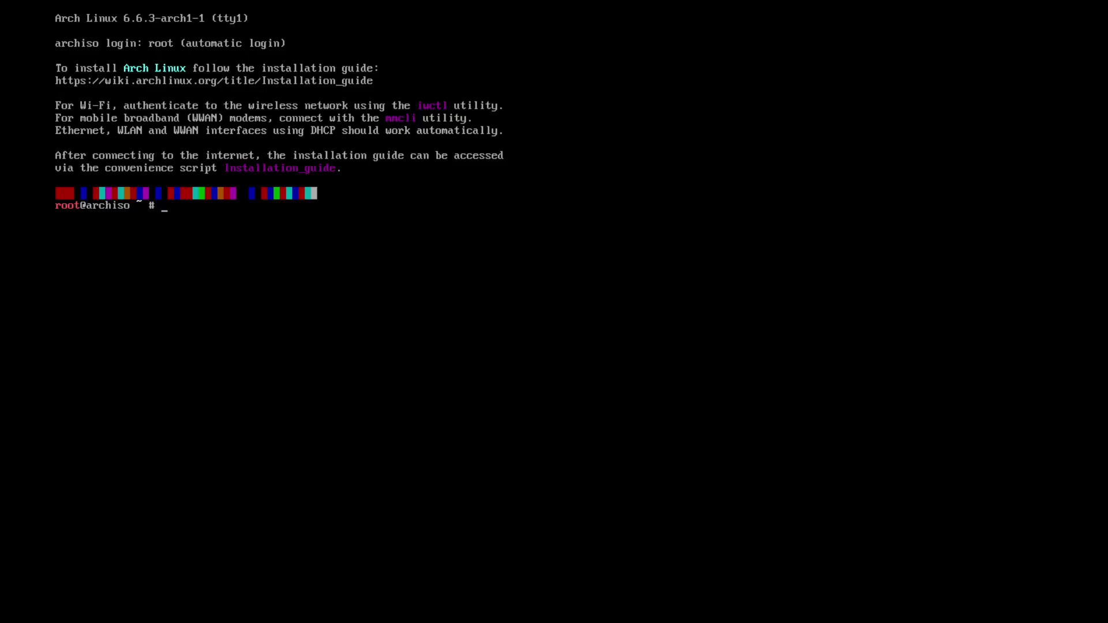
- Run the archinstall command at the root@archiso live console prompt
{"action": "type", "text": "archinstall"}
{"action": "key", "text": "Return"}
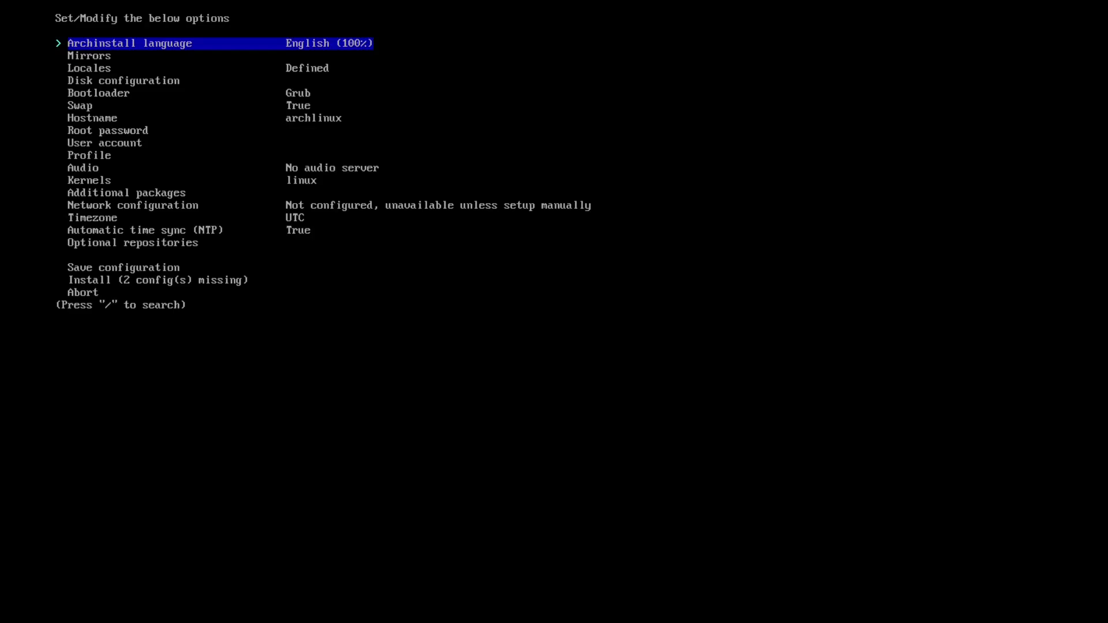
- Open the Mirrors region list and filter it by 'un'
{"action": "key", "text": "Down"}
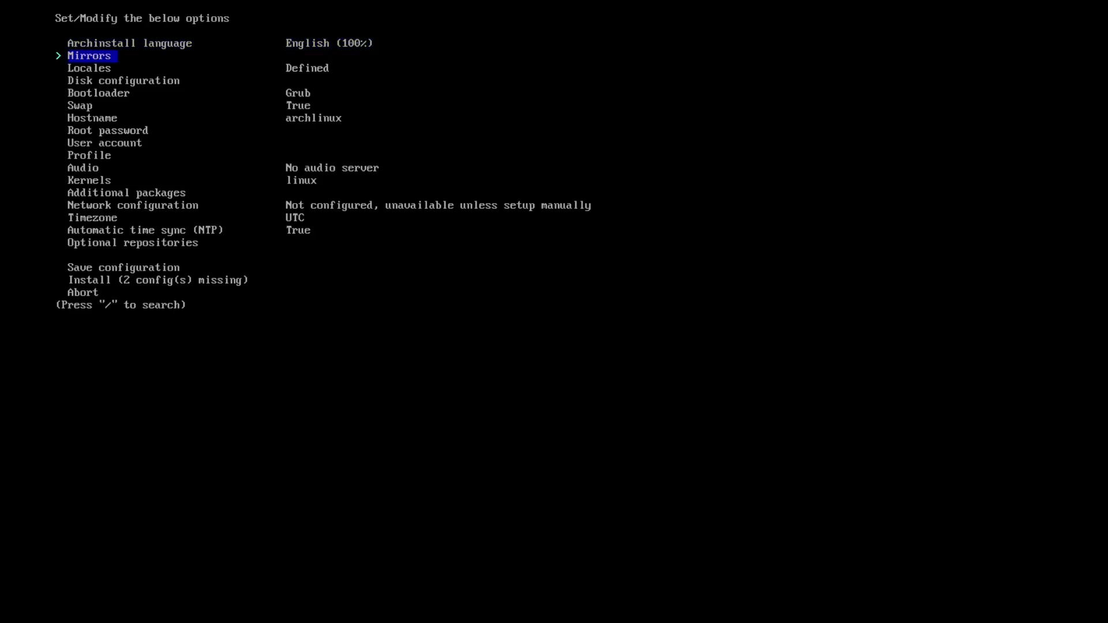
{"action": "key", "text": "Return"}
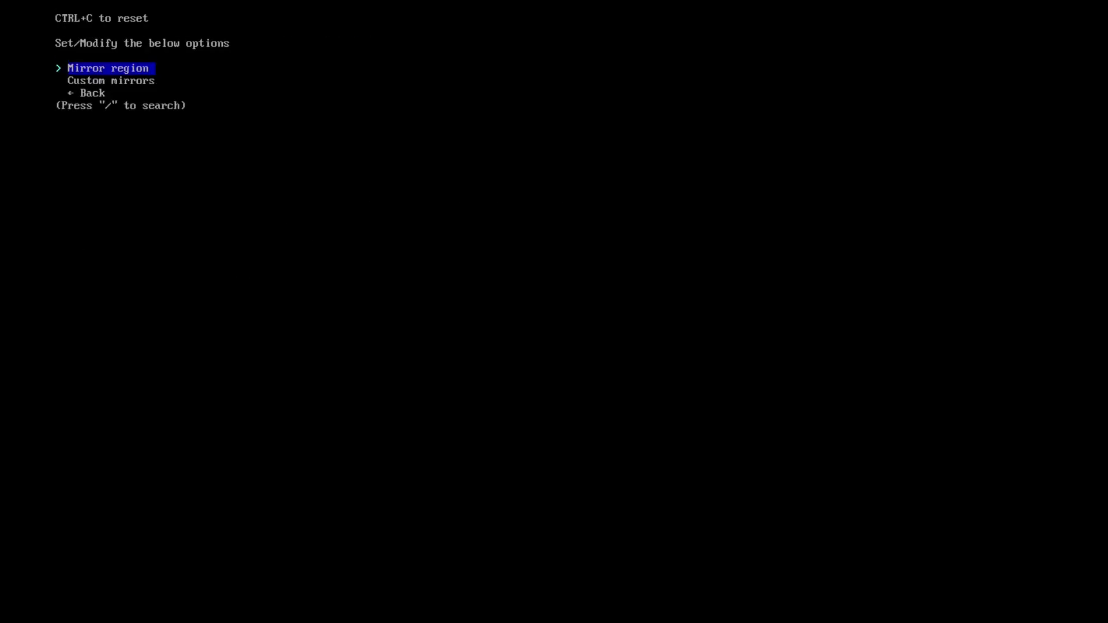
{"action": "key", "text": "Return"}
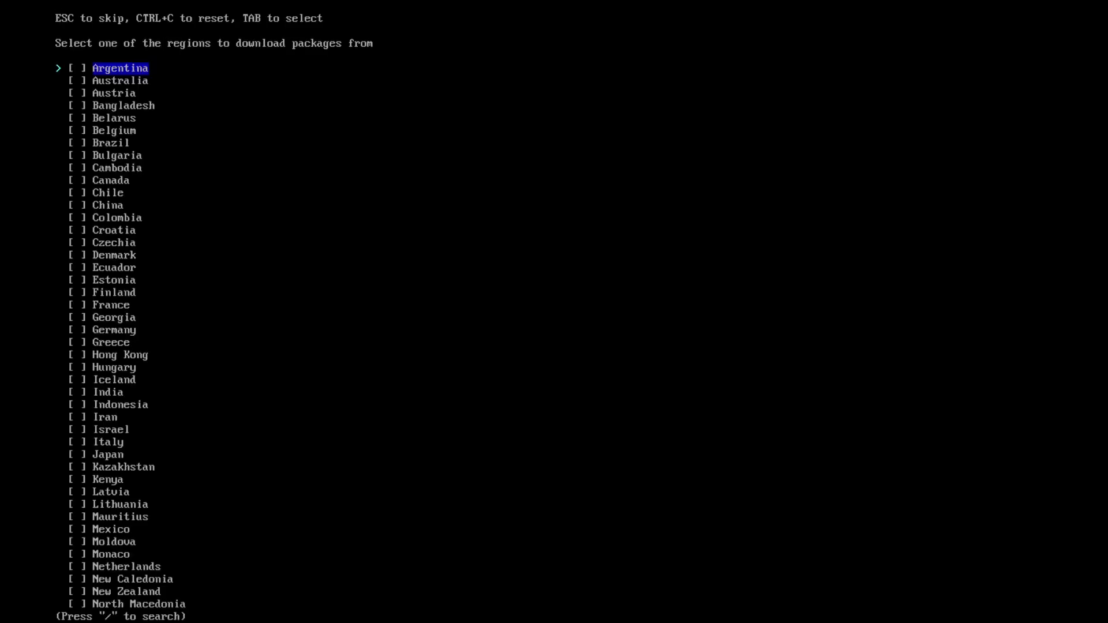
{"action": "key", "text": "slash"}
{"action": "type", "text": "u"}
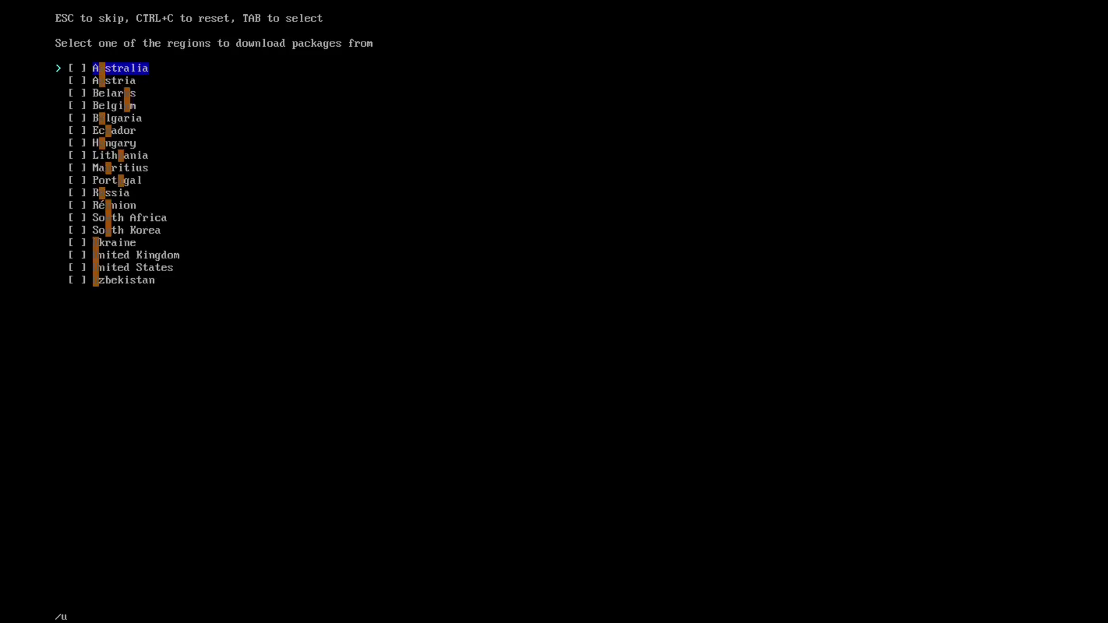
{"action": "type", "text": "n"}
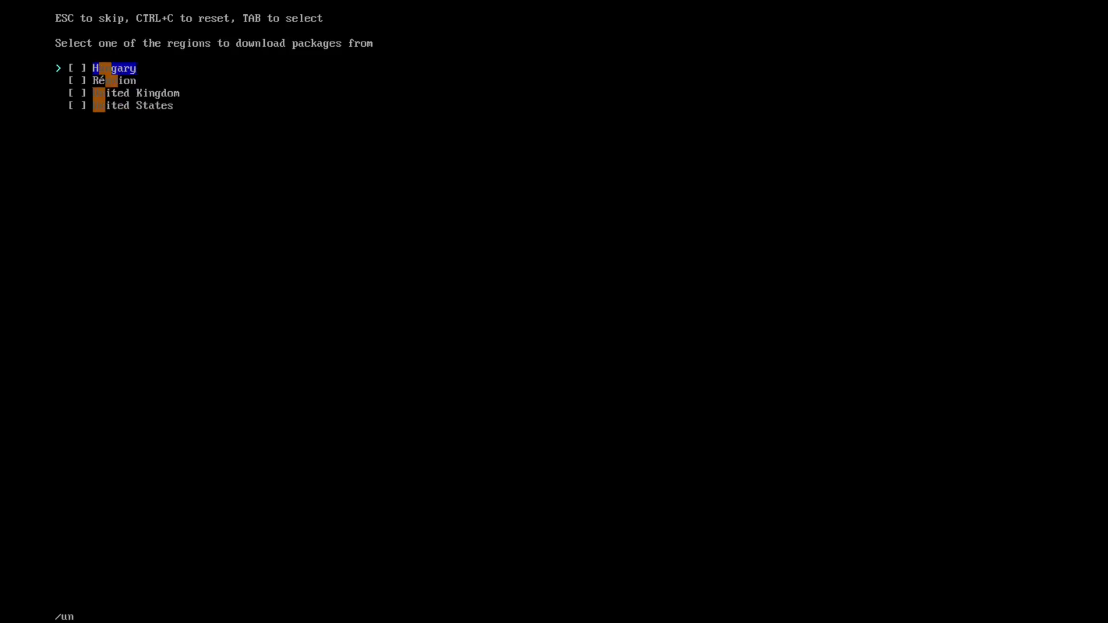
{"action": "key", "text": "Down"}
{"action": "key", "text": "Down"}
{"action": "key", "text": "Down"}
{"action": "key", "text": "Return"}
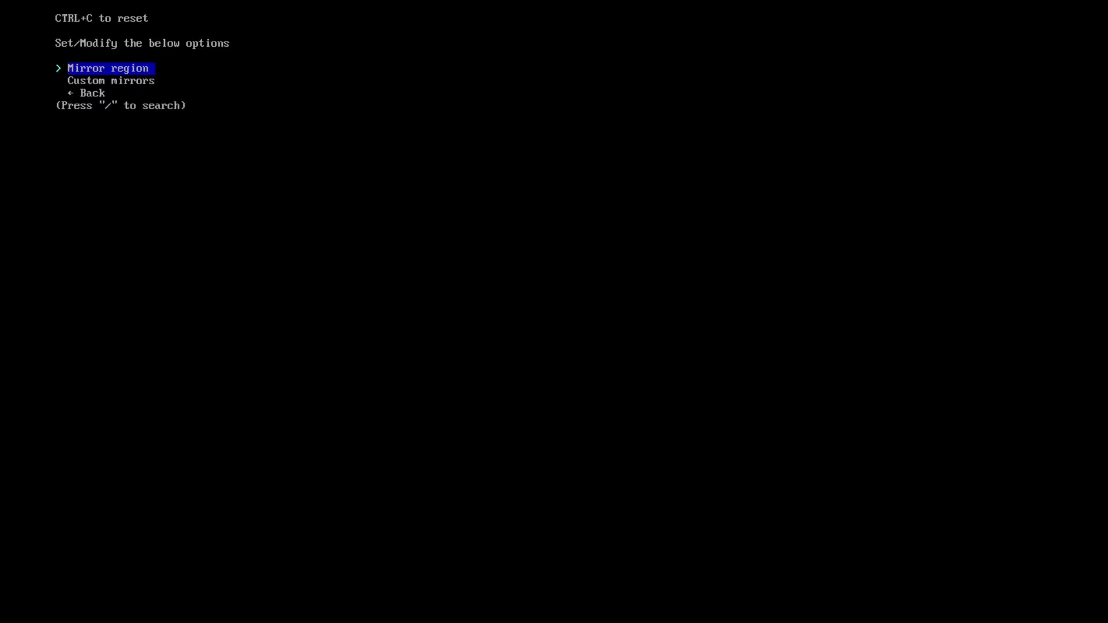
- Reopen the region list, filter by 'uni' and move down to United States
{"action": "key", "text": "Return"}
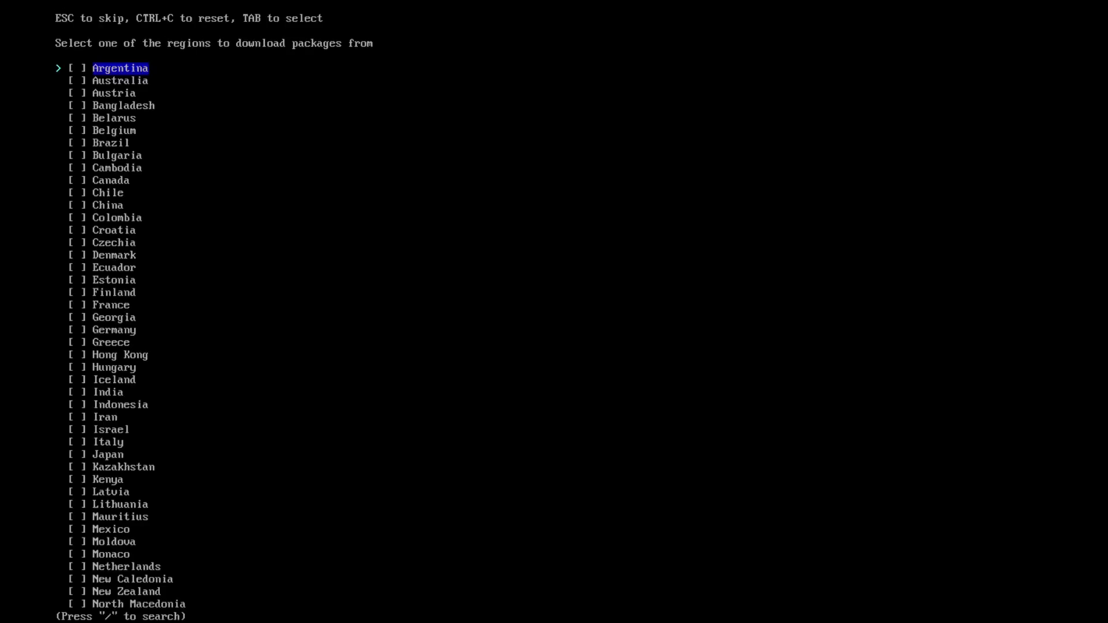
{"action": "key", "text": "slash"}
{"action": "type", "text": "uni"}
{"action": "key", "text": "Down"}
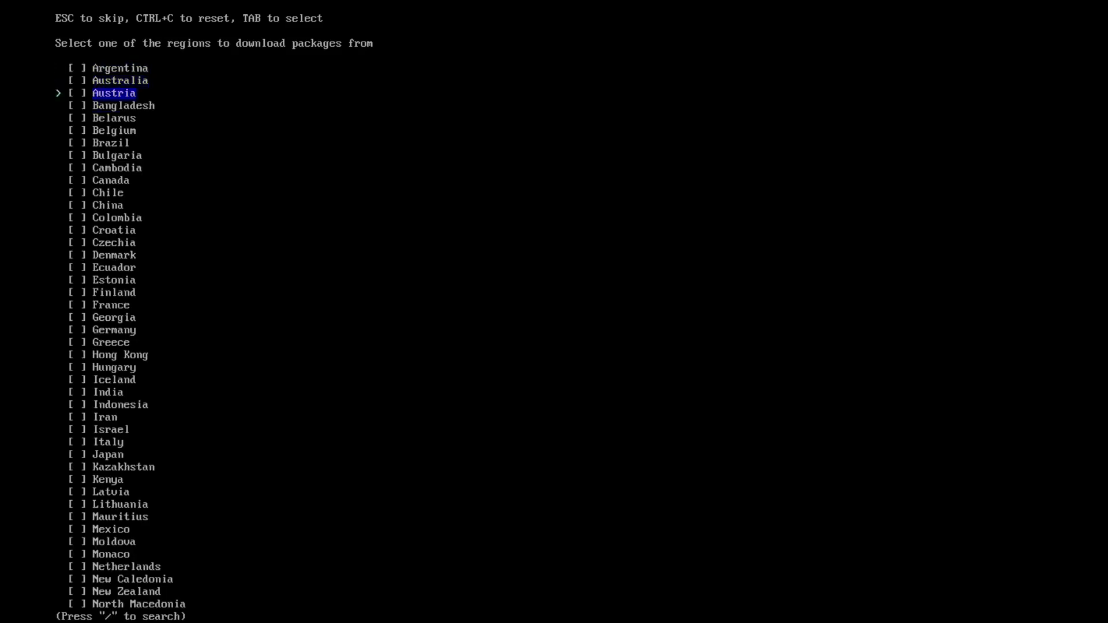
{"action": "key", "text": "Down"}
{"action": "key", "text": "Down"}
{"action": "key", "text": "Down"}
{"action": "key", "text": "Down"}
{"action": "key", "text": "Down"}
{"action": "key", "text": "Down"}
{"action": "key", "text": "Down"}
{"action": "key", "text": "Down"}
{"action": "key", "text": "Down"}
{"action": "key", "text": "Down"}
{"action": "key", "text": "Down"}
{"action": "key", "text": "Down"}
{"action": "key", "text": "Down"}
{"action": "key", "text": "Down"}
{"action": "key", "text": "Down"}
{"action": "key", "text": "Down"}
{"action": "key", "text": "Down"}
{"action": "key", "text": "Down"}
{"action": "key", "text": "Down"}
{"action": "key", "text": "Down"}
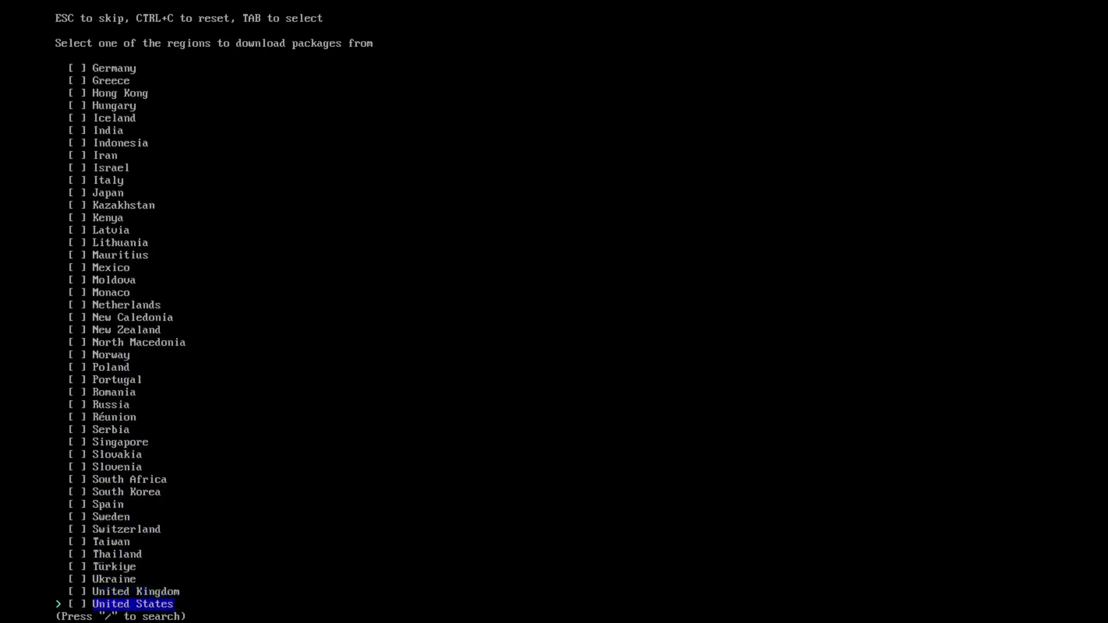
{"action": "key", "text": "Down"}
{"action": "key", "text": "Down"}
{"action": "key", "text": "Down"}
{"action": "key", "text": "Down"}
{"action": "key", "text": "Down"}
{"action": "key", "text": "Down"}
{"action": "key", "text": "Down"}
{"action": "key", "text": "Down"}
{"action": "key", "text": "Down"}
{"action": "key", "text": "Down"}
{"action": "key", "text": "Down"}
{"action": "key", "text": "Down"}
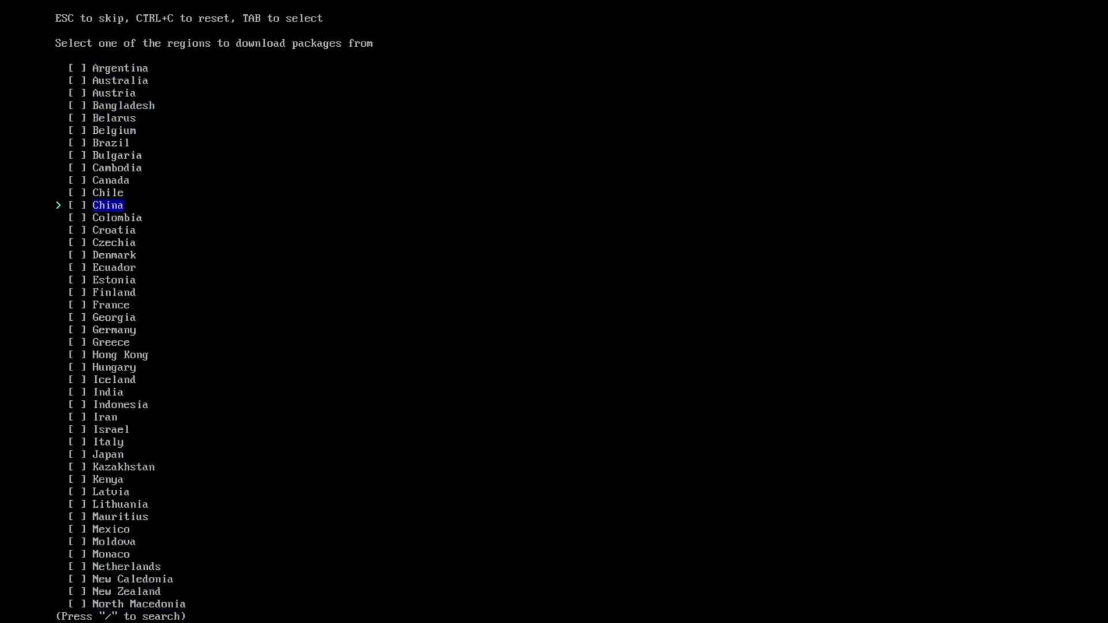
{"action": "key", "text": "Down"}
{"action": "key", "text": "Down"}
{"action": "key", "text": "Down"}
{"action": "key", "text": "Down"}
{"action": "key", "text": "Down"}
{"action": "key", "text": "Down"}
{"action": "key", "text": "Down"}
{"action": "key", "text": "Down"}
{"action": "key", "text": "Down"}
{"action": "key", "text": "Down"}
{"action": "key", "text": "Down"}
{"action": "key", "text": "Down"}
{"action": "key", "text": "Down"}
{"action": "key", "text": "Down"}
{"action": "key", "text": "Down"}
{"action": "key", "text": "Down"}
{"action": "key", "text": "Down"}
{"action": "key", "text": "Down"}
{"action": "key", "text": "Down"}
{"action": "key", "text": "Down"}
{"action": "key", "text": "Down"}
{"action": "key", "text": "Down"}
{"action": "key", "text": "Down"}
{"action": "key", "text": "Down"}
{"action": "key", "text": "Down"}
{"action": "key", "text": "Down"}
{"action": "key", "text": "Down"}
{"action": "key", "text": "Down"}
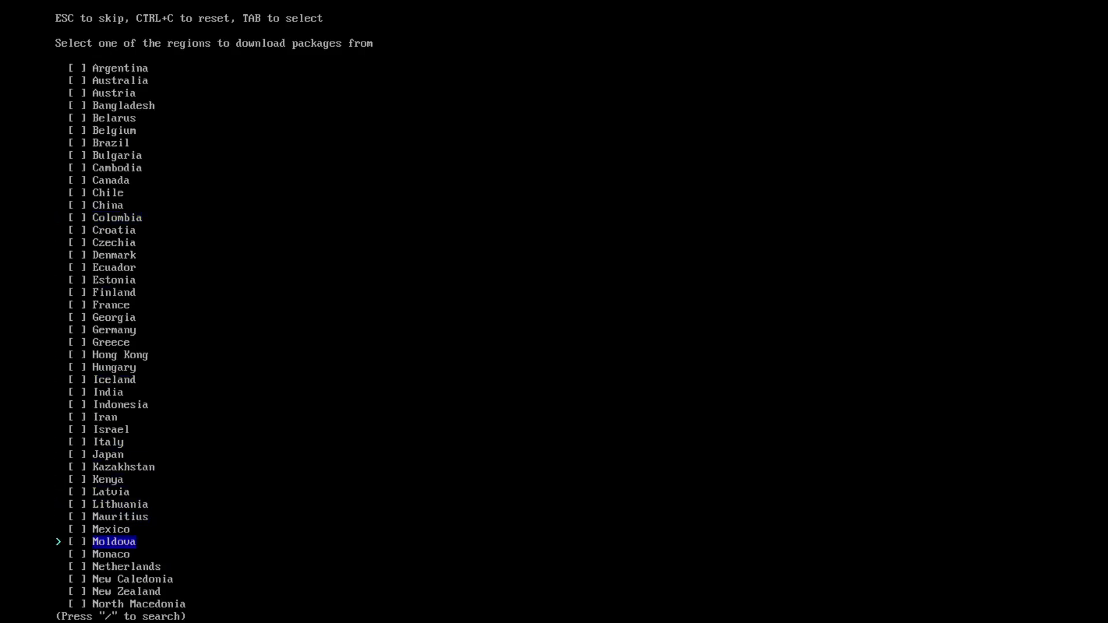
{"action": "key", "text": "Down"}
{"action": "key", "text": "Down"}
{"action": "key", "text": "Down"}
{"action": "key", "text": "Down"}
{"action": "key", "text": "Down"}
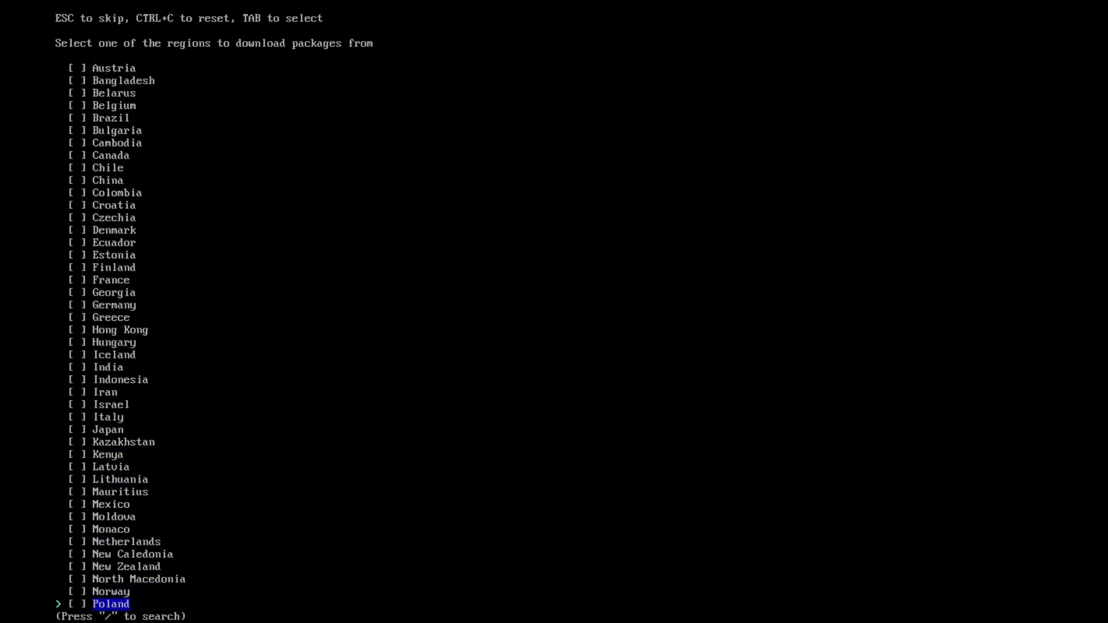
{"action": "key", "text": "Down"}
{"action": "key", "text": "Down"}
{"action": "key", "text": "Down"}
{"action": "key", "text": "Down"}
{"action": "key", "text": "Down"}
{"action": "key", "text": "Down"}
{"action": "key", "text": "Down"}
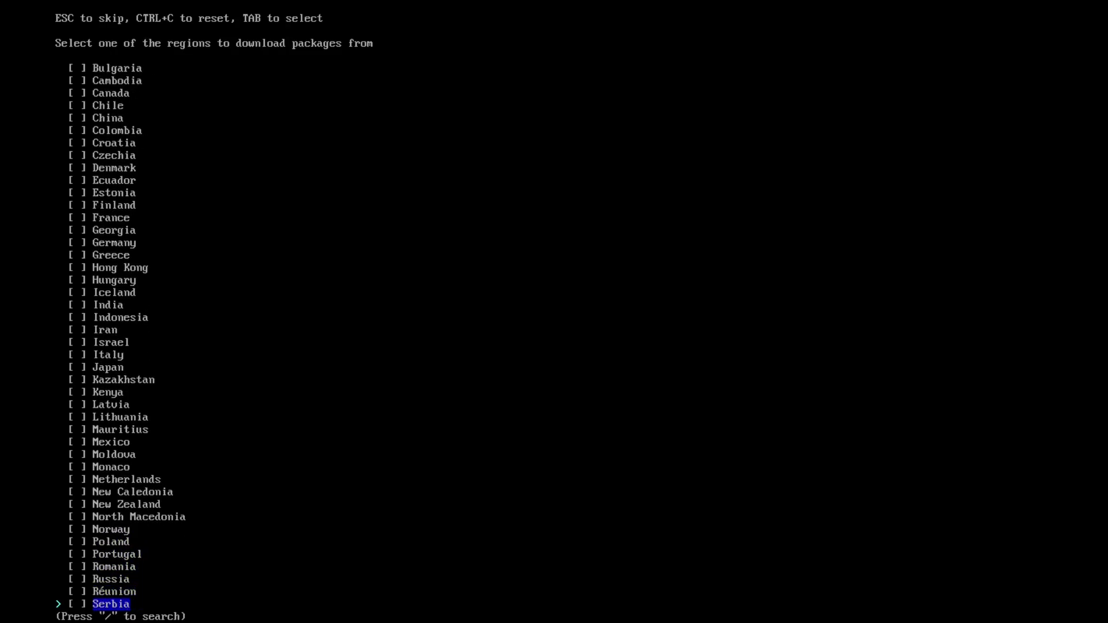
{"action": "key", "text": "Down"}
{"action": "key", "text": "Down"}
{"action": "key", "text": "Down"}
{"action": "key", "text": "Down"}
{"action": "key", "text": "Down"}
{"action": "key", "text": "Down"}
{"action": "key", "text": "Down"}
{"action": "key", "text": "Down"}
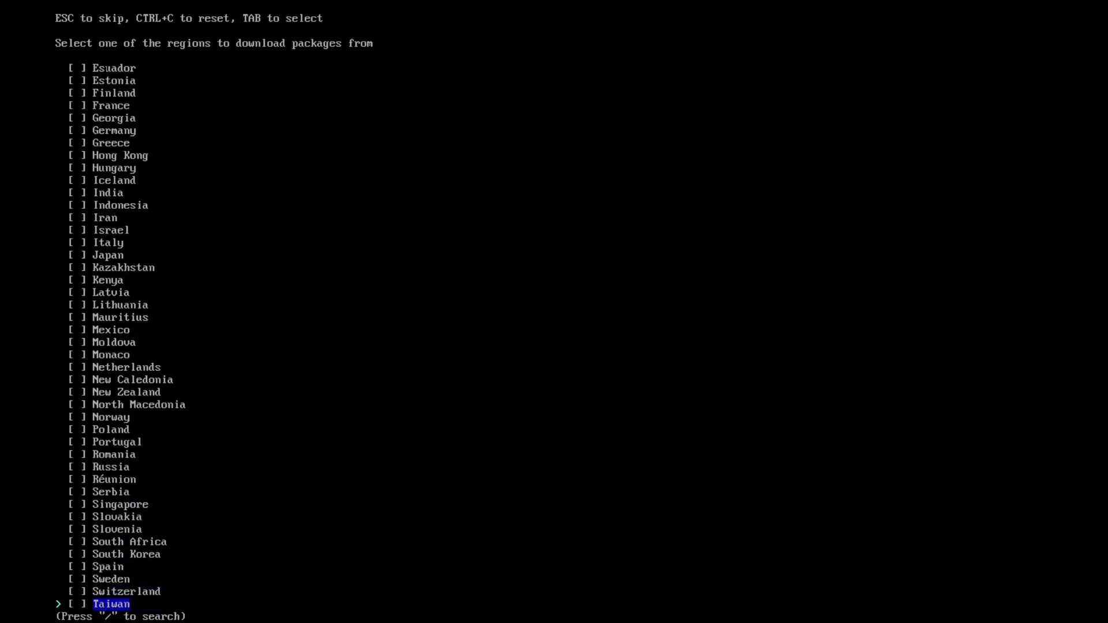
{"action": "key", "text": "Down"}
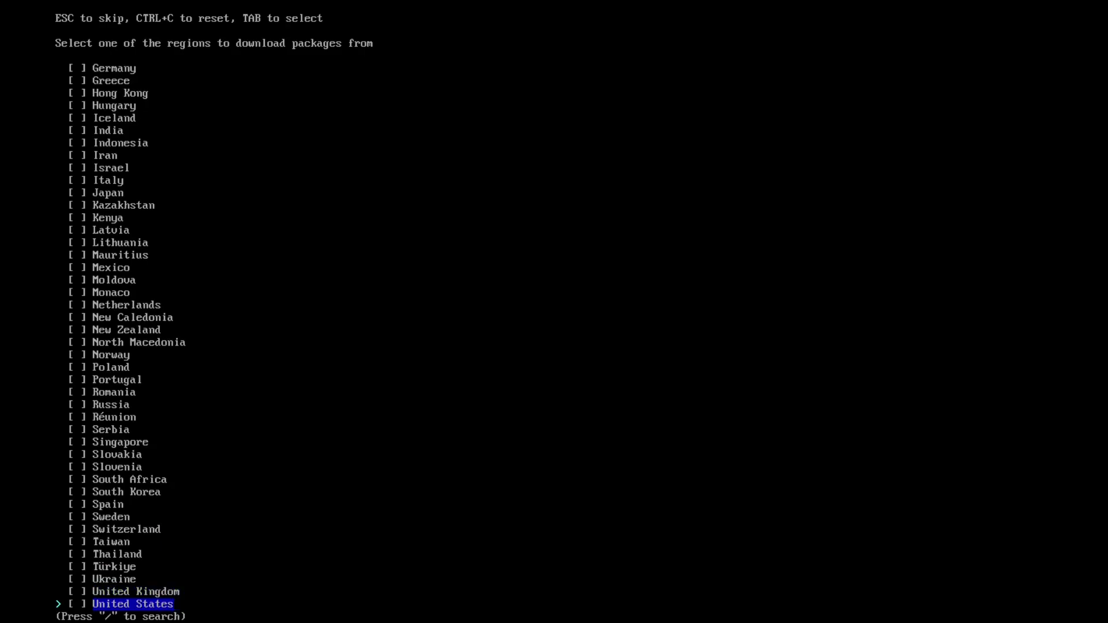
- Mark and confirm United States as the mirror region, then head back
{"action": "key", "text": "Tab"}
{"action": "key", "text": "Return"}
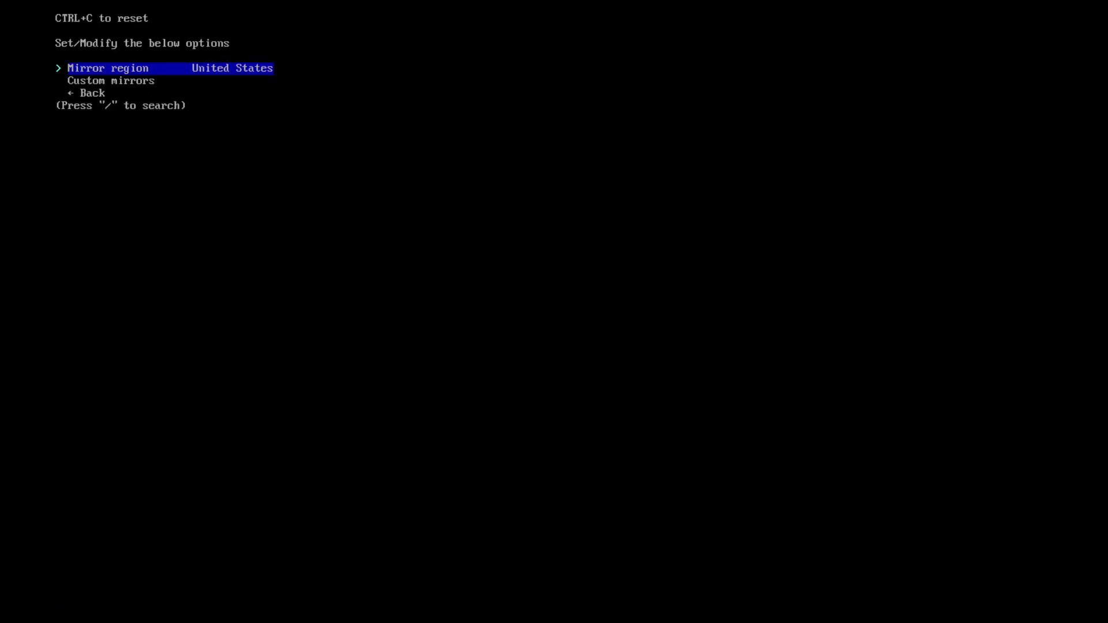
{"action": "key", "text": "Down"}
{"action": "key", "text": "Down"}
- Return to the main options list after glancing at the locale settings
{"action": "key", "text": "Return"}
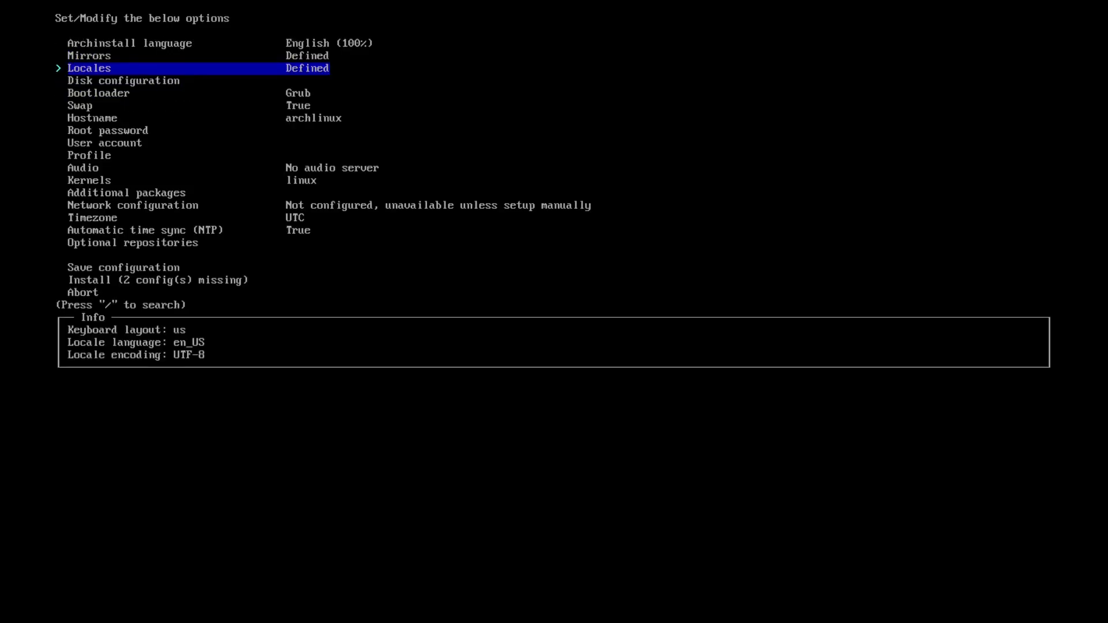
{"action": "key", "text": "Return"}
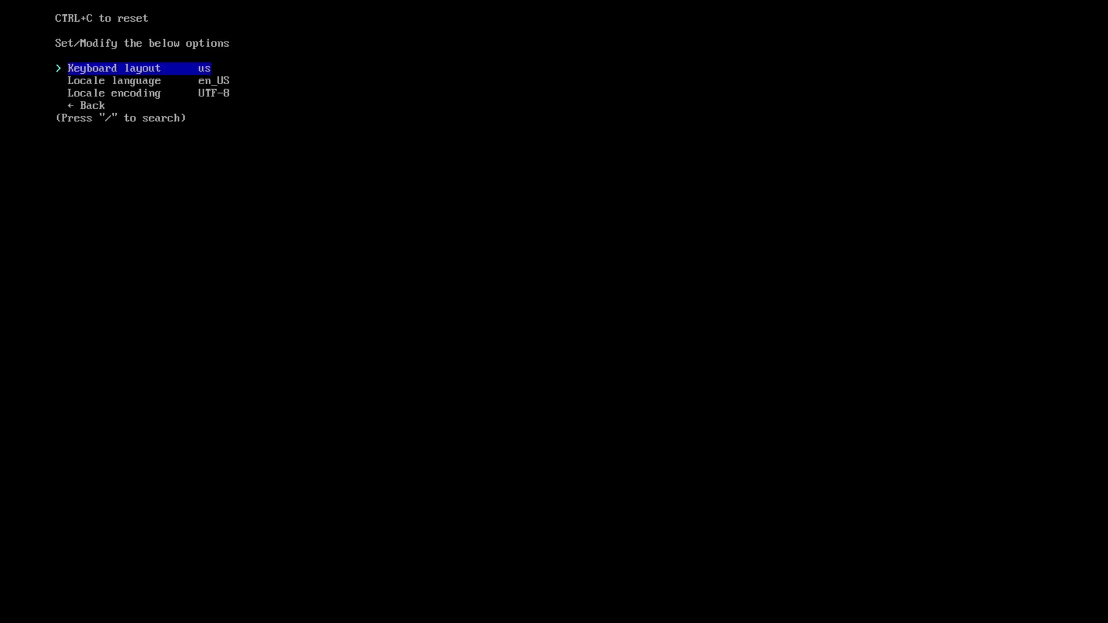
{"action": "key", "text": "Down"}
{"action": "key", "text": "Down"}
{"action": "key", "text": "Down"}
{"action": "key", "text": "Return"}
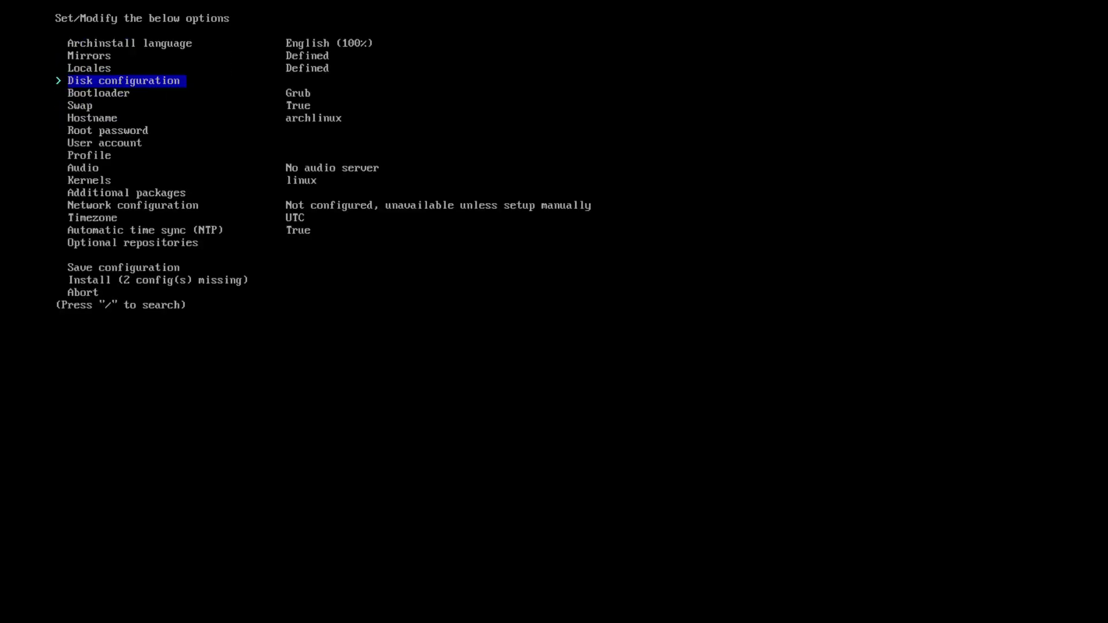
- Apply the best-effort default layout to the 26 GB Virtio /dev/vda disk
{"action": "key", "text": "Return"}
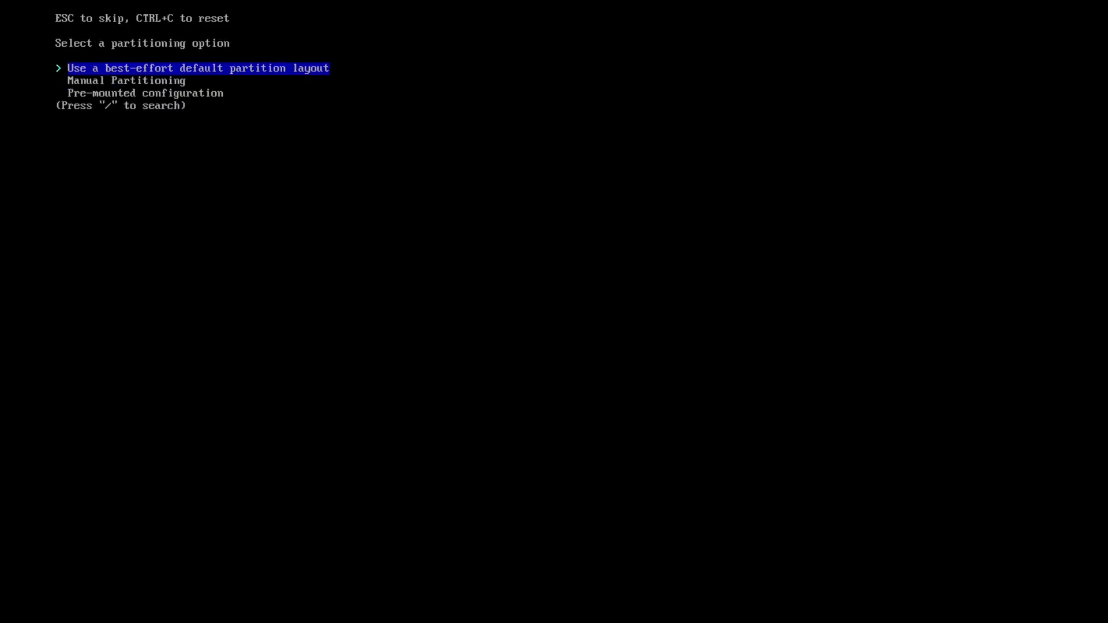
{"action": "key", "text": "Return"}
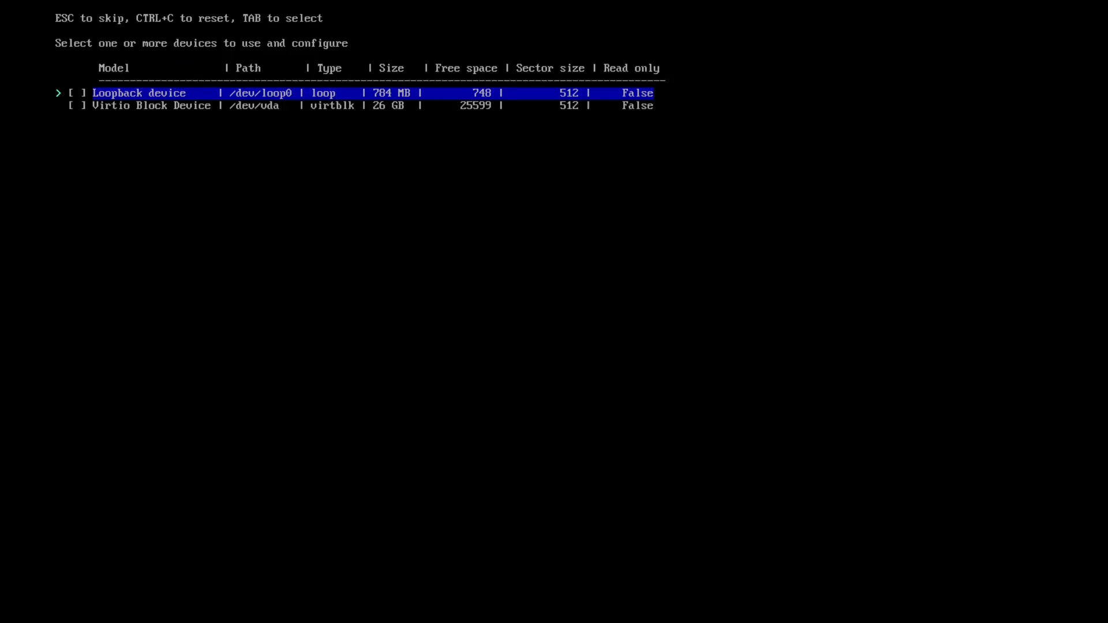
{"action": "key", "text": "Down"}
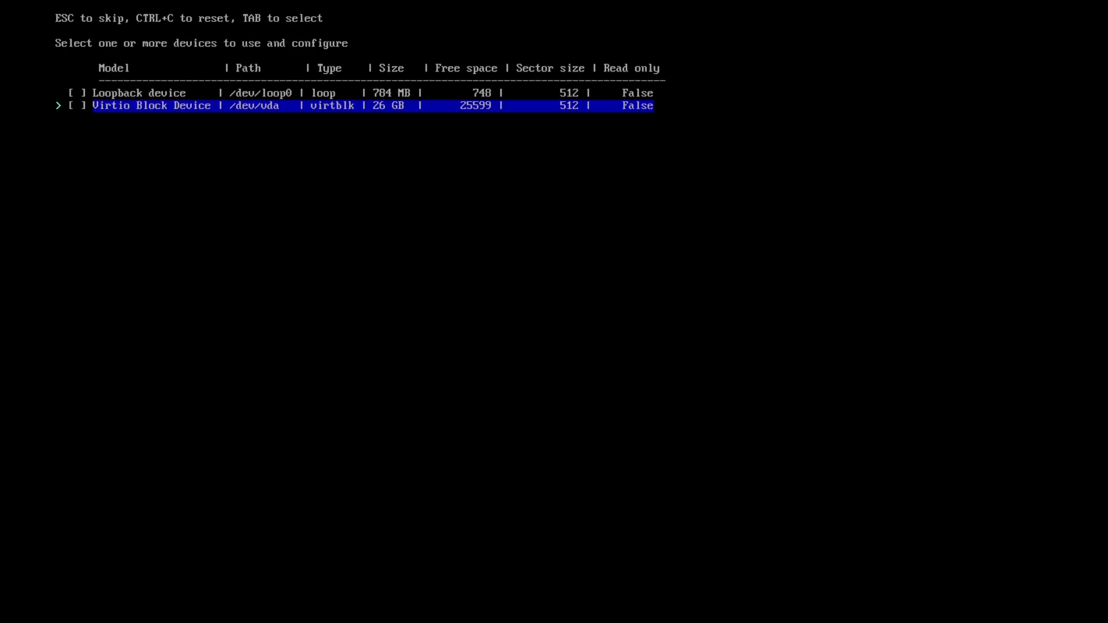
{"action": "key", "text": "Tab"}
{"action": "key", "text": "Return"}
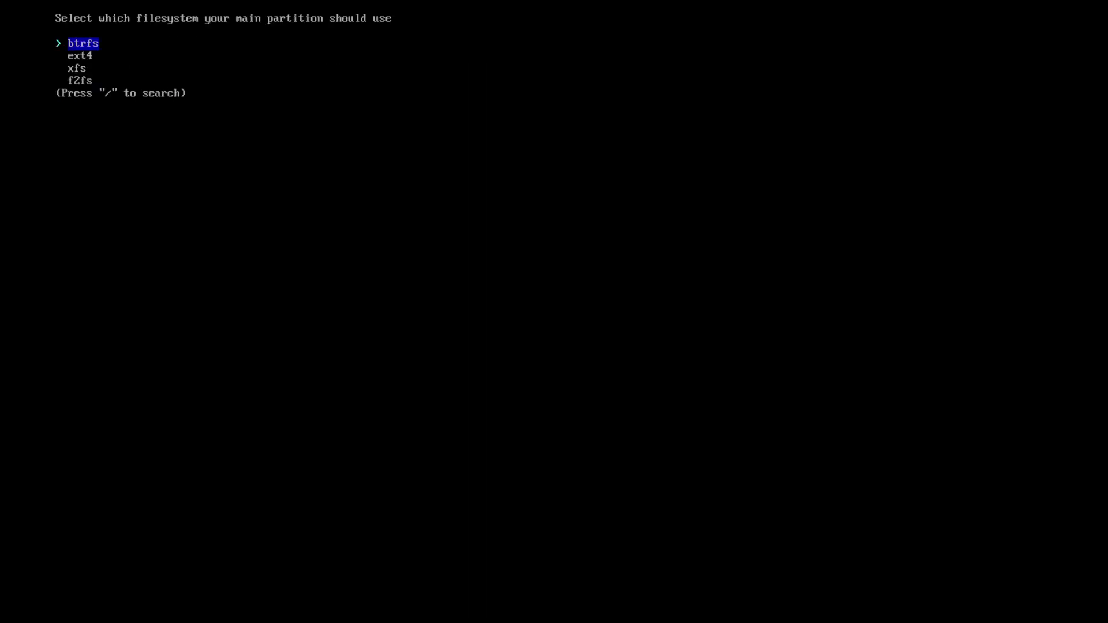
{"action": "key", "text": "Down"}
{"action": "key", "text": "Down"}
{"action": "key", "text": "Up"}
{"action": "key", "text": "Up"}
{"action": "key", "text": "Up"}
{"action": "key", "text": "Down"}
{"action": "key", "text": "Down"}
- Format the main partition as ext4, keep Grub as bootloader and swap on zram enabled
{"action": "key", "text": "Return"}
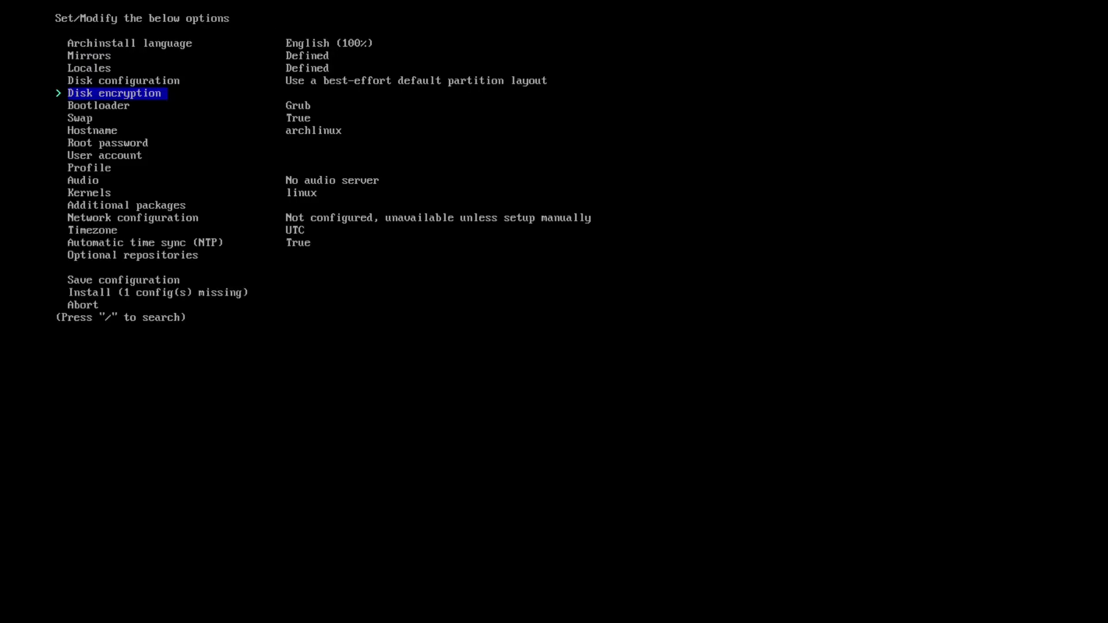
{"action": "key", "text": "Down"}
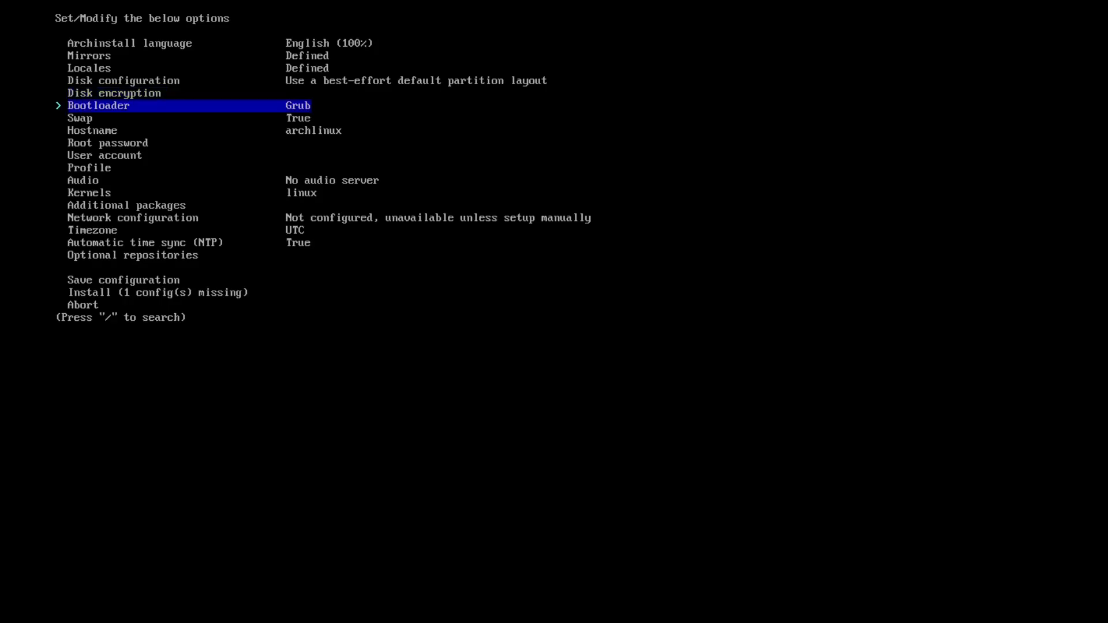
{"action": "key", "text": "Return"}
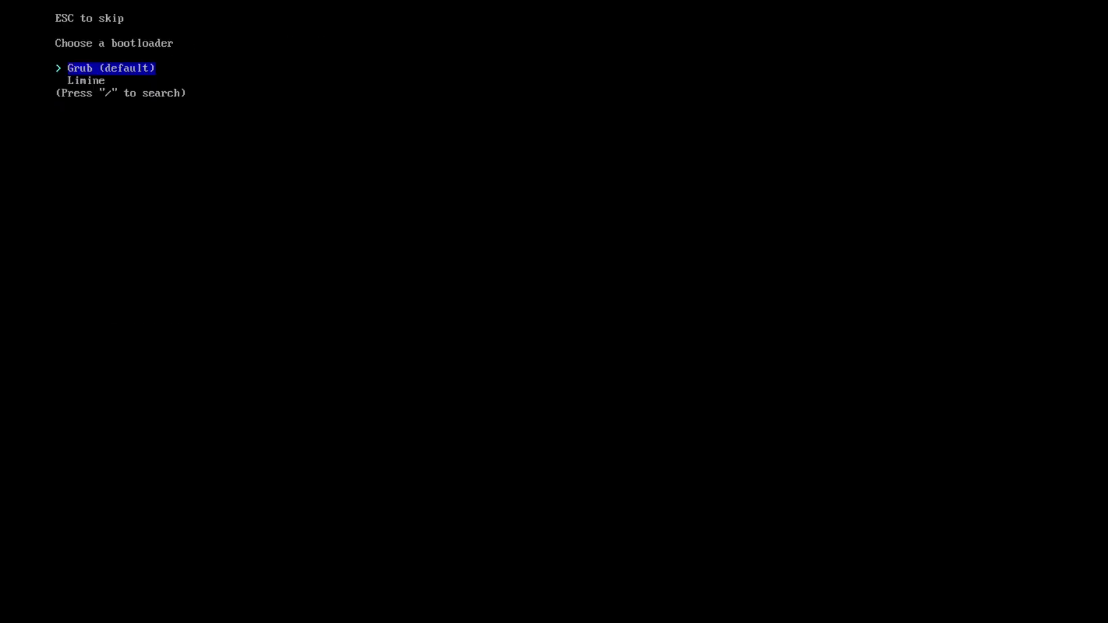
{"action": "key", "text": "Down"}
{"action": "key", "text": "Up"}
{"action": "key", "text": "Return"}
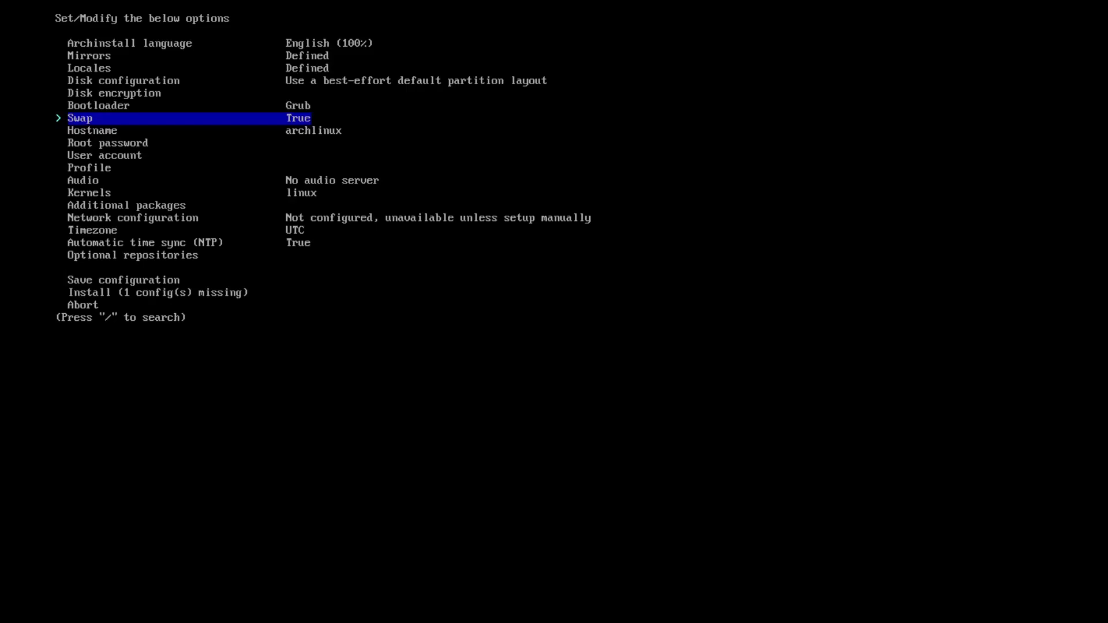
{"action": "key", "text": "Return"}
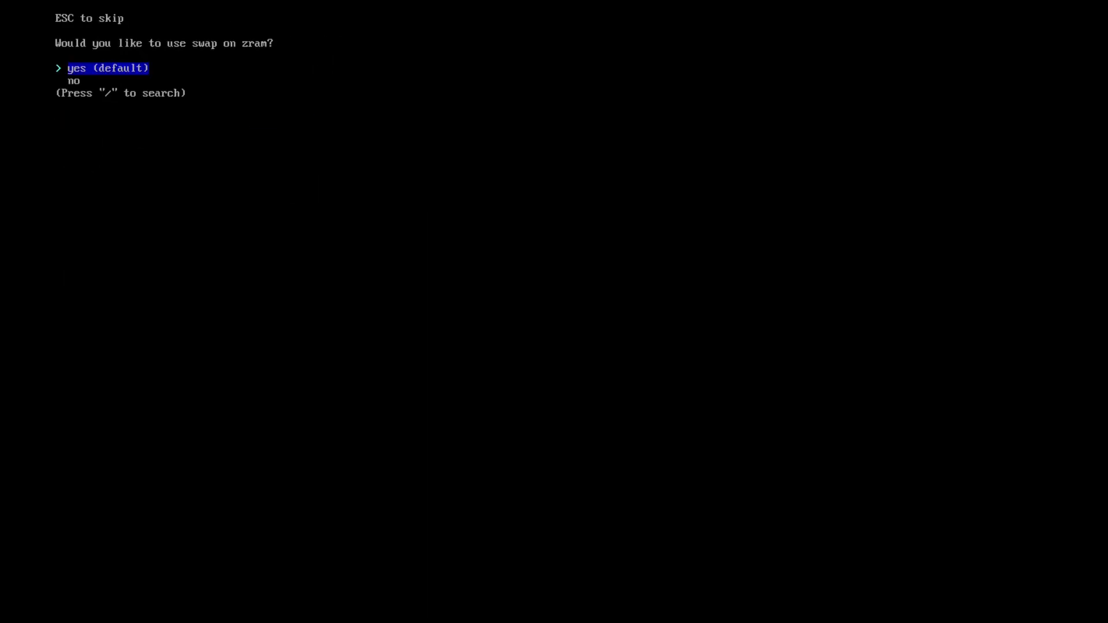
{"action": "key", "text": "Return"}
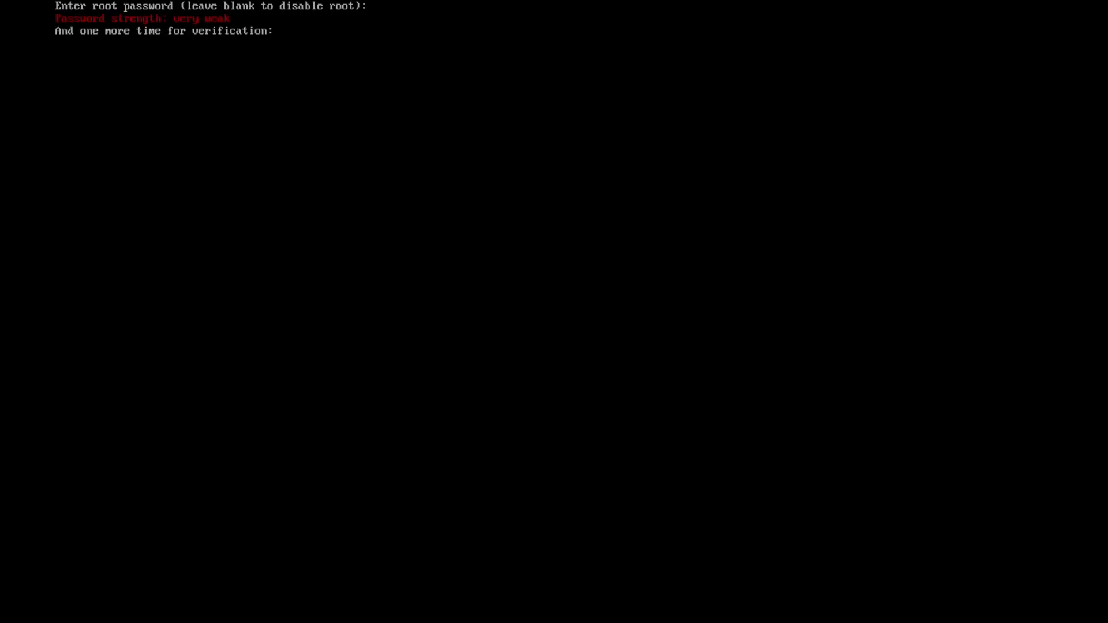
- Verify the root password and add a new user named arch-vb
{"action": "key", "text": "Return"}
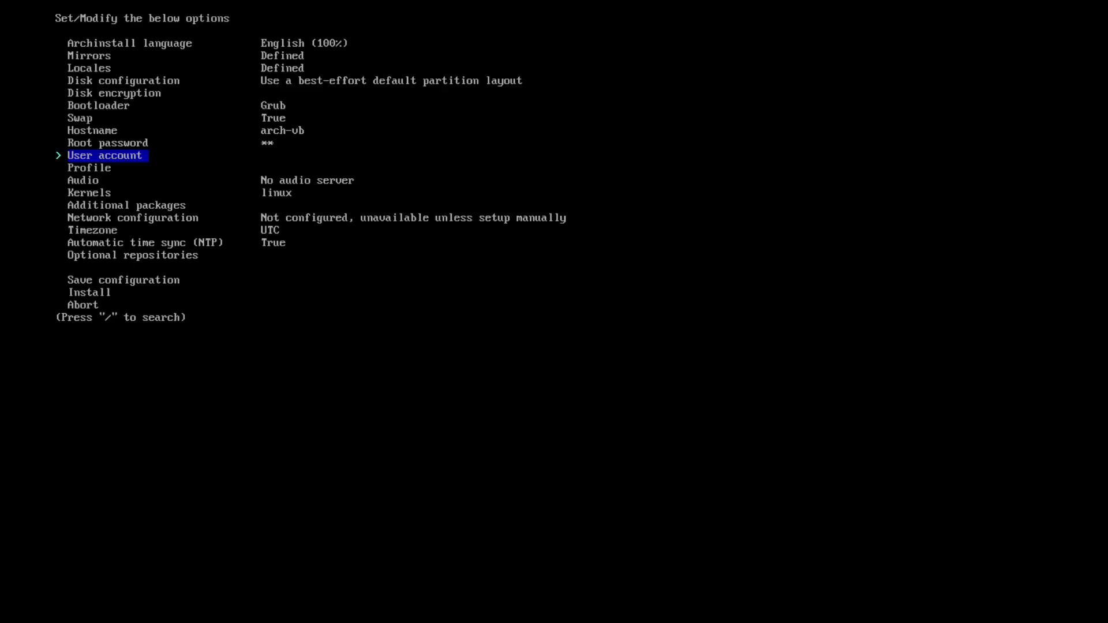
{"action": "key", "text": "Return"}
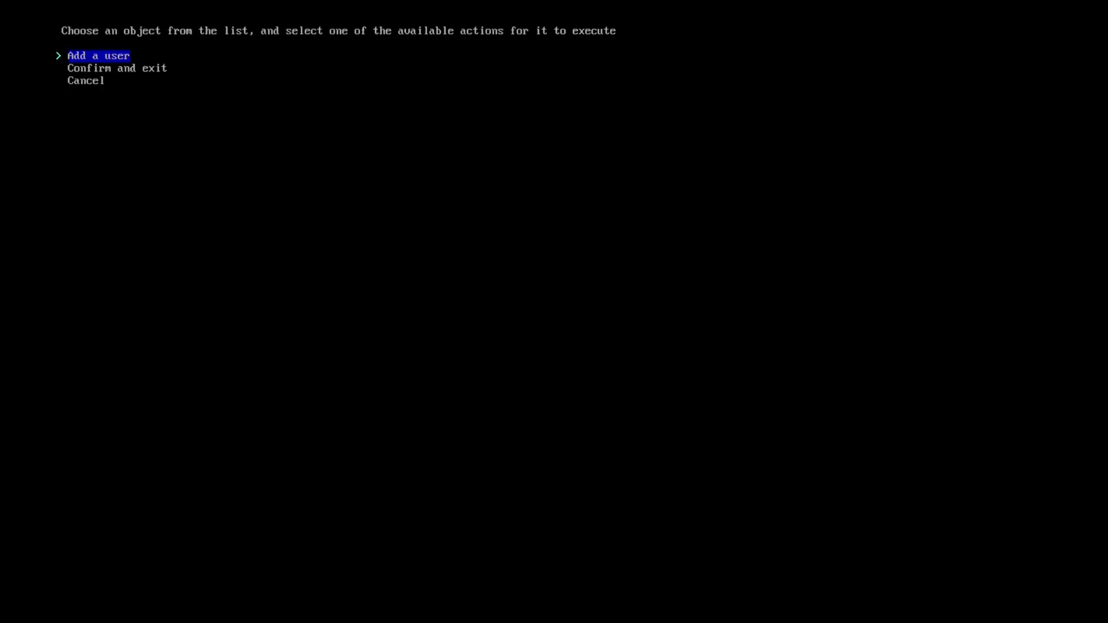
{"action": "key", "text": "Return"}
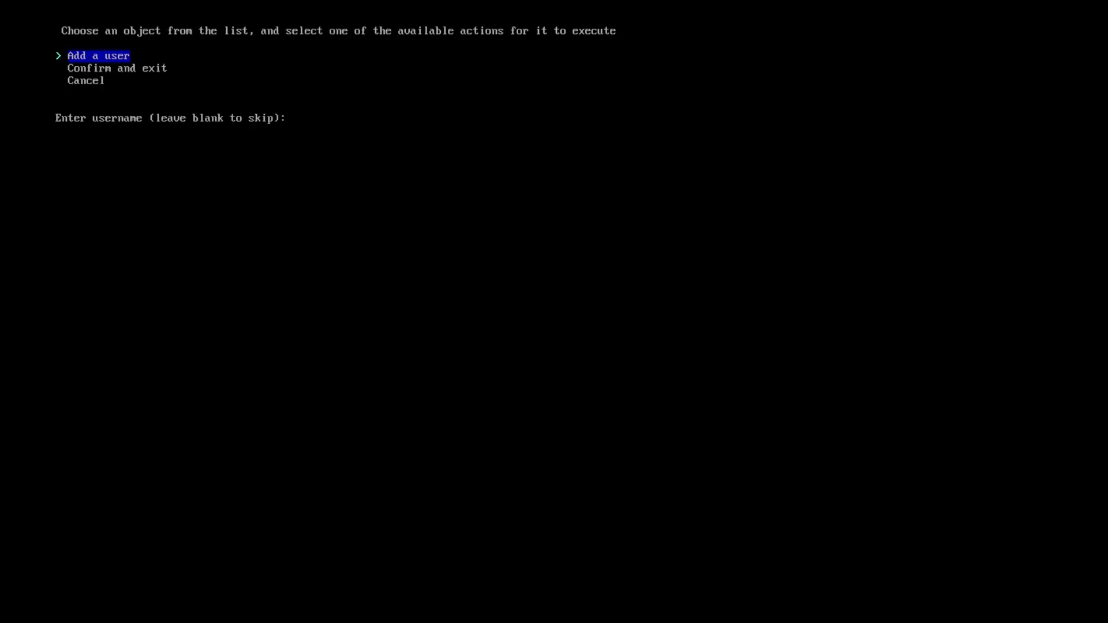
{"action": "type", "text": "arch-vb"}
{"action": "key", "text": "Return"}
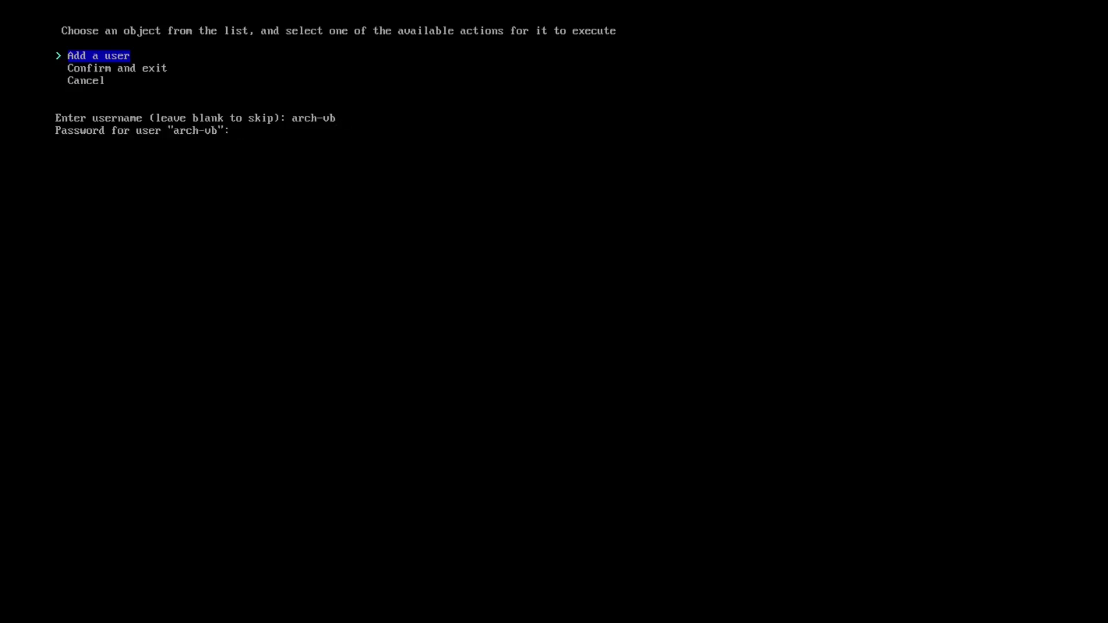
- Set the arch-vb user's password twice and grant it sudo rights
{"action": "key", "text": "Return"}
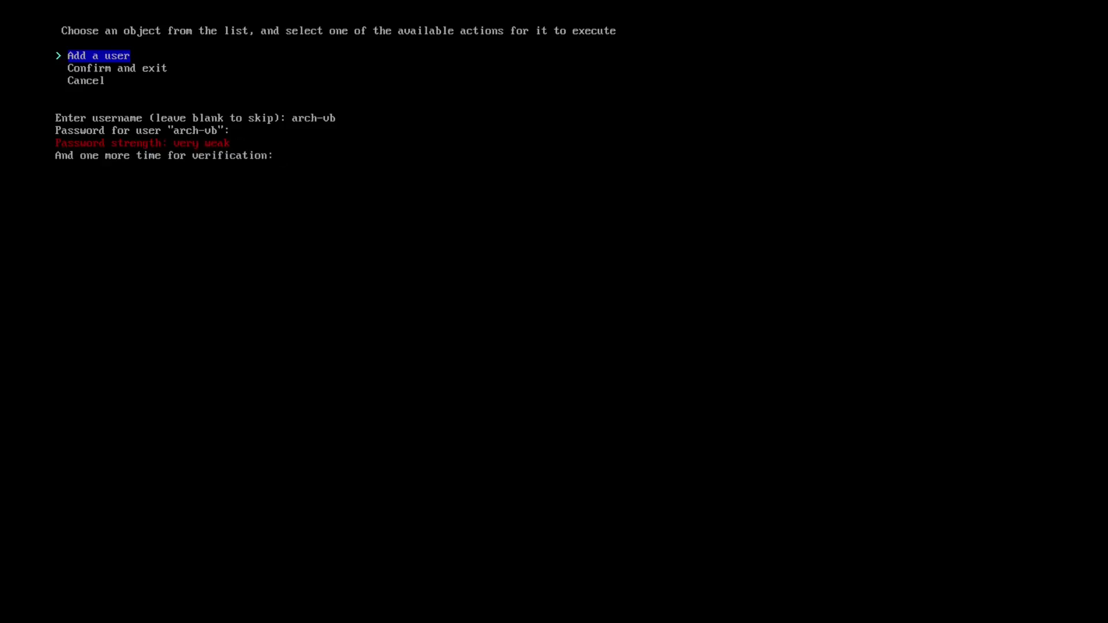
{"action": "key", "text": "Return"}
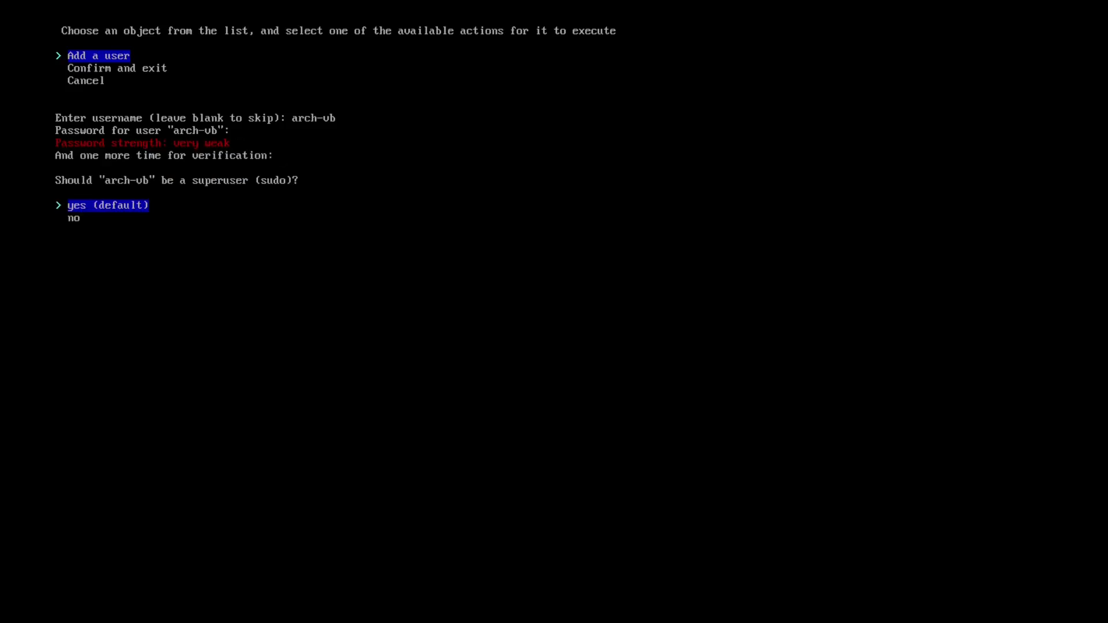
{"action": "key", "text": "Return"}
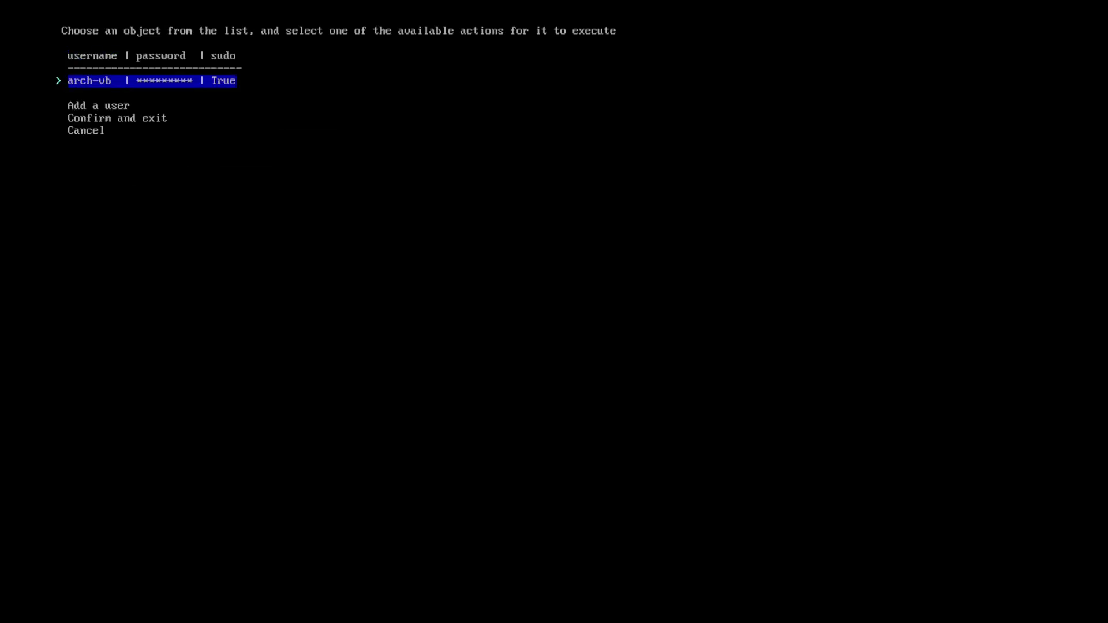
{"action": "key", "text": "Down"}
{"action": "key", "text": "Down"}
{"action": "key", "text": "Down"}
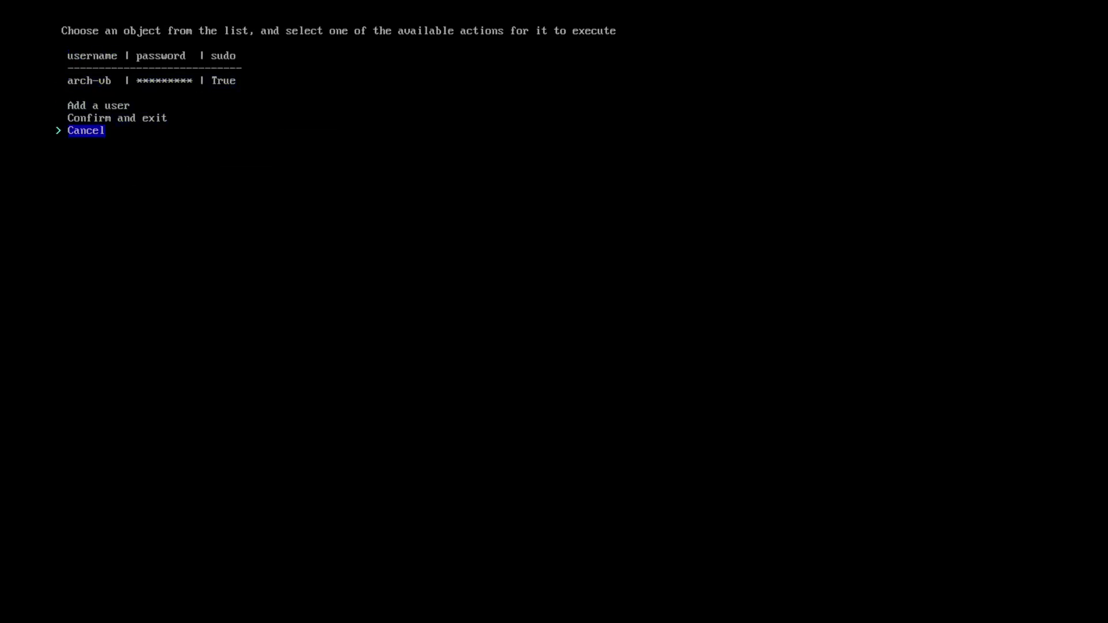
{"action": "key", "text": "Up"}
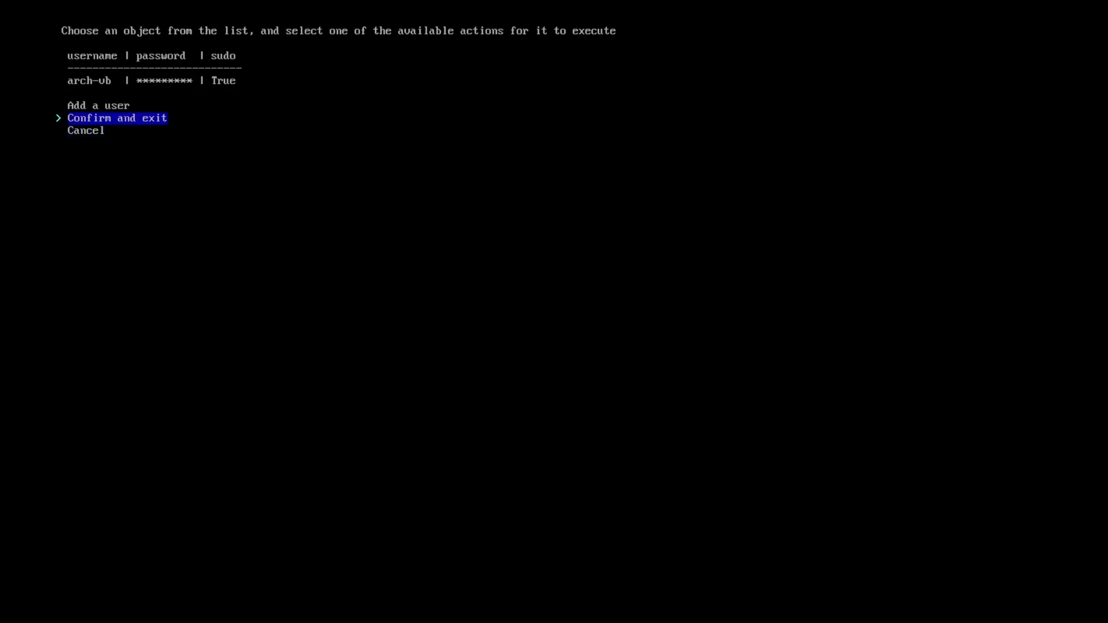
{"action": "key", "text": "Up"}
{"action": "key", "text": "Up"}
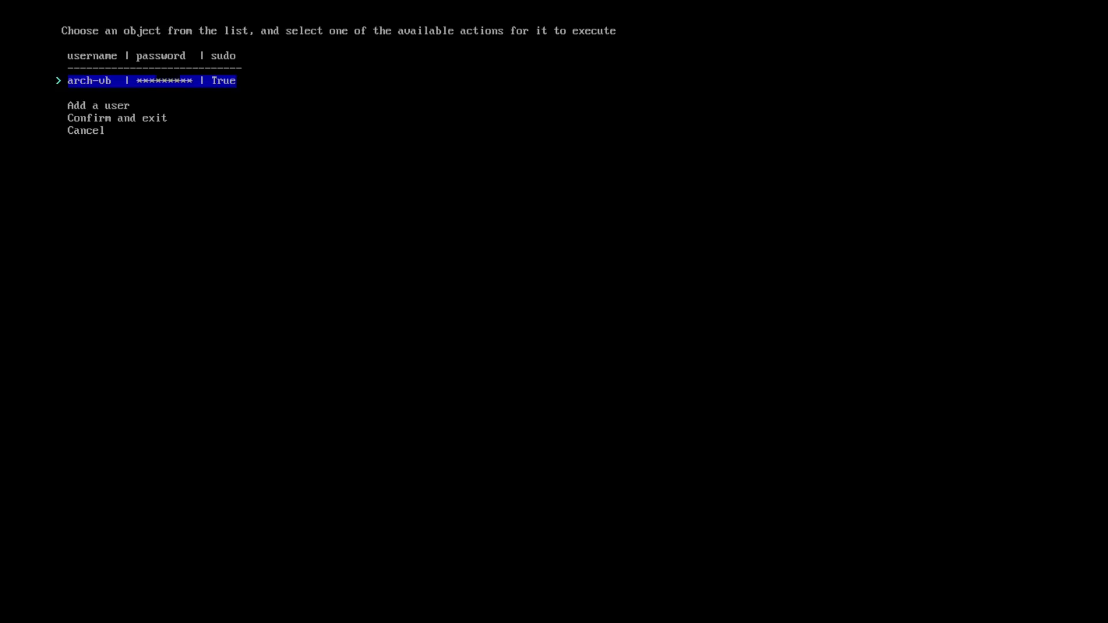
- Save the arch-vb user list and pick Desktop as the profile type
{"action": "key", "text": "Down"}
{"action": "key", "text": "Down"}
{"action": "key", "text": "Return"}
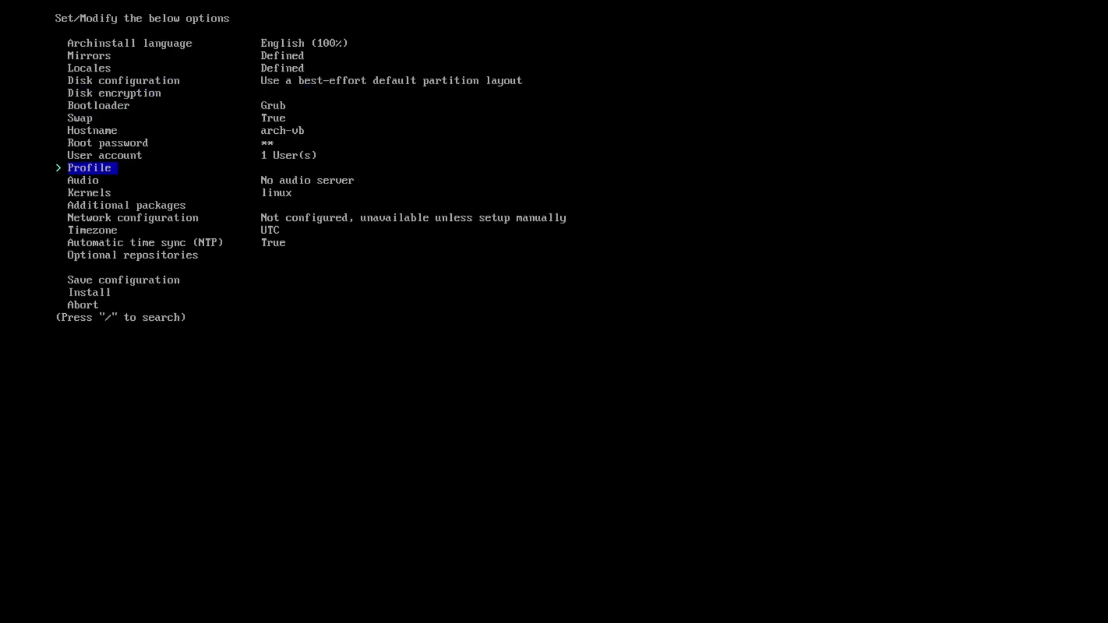
{"action": "key", "text": "Return"}
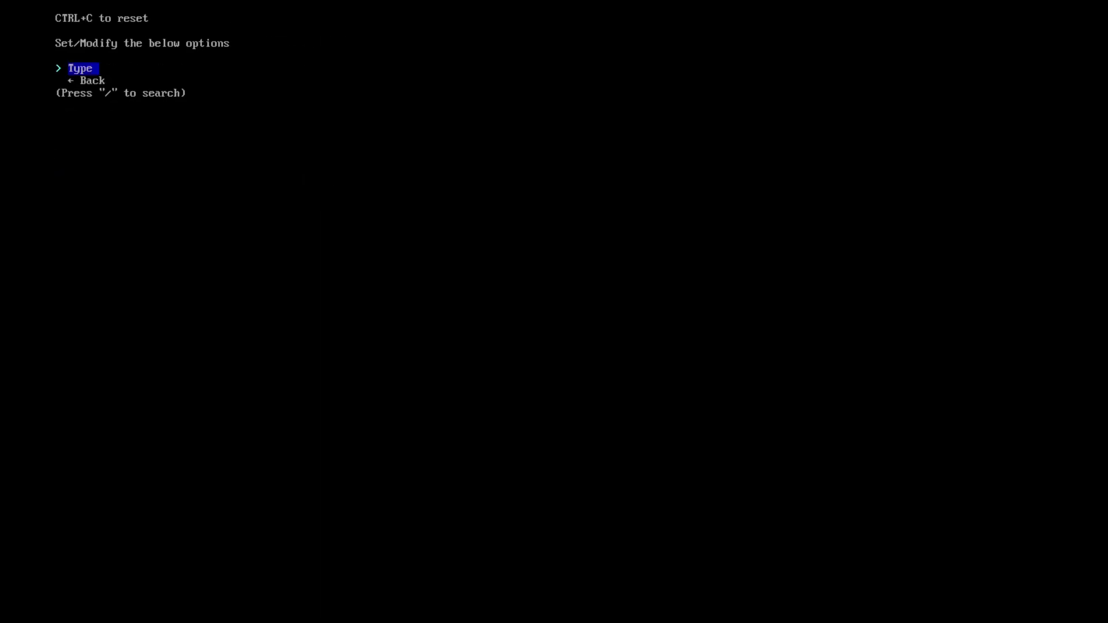
{"action": "key", "text": "Return"}
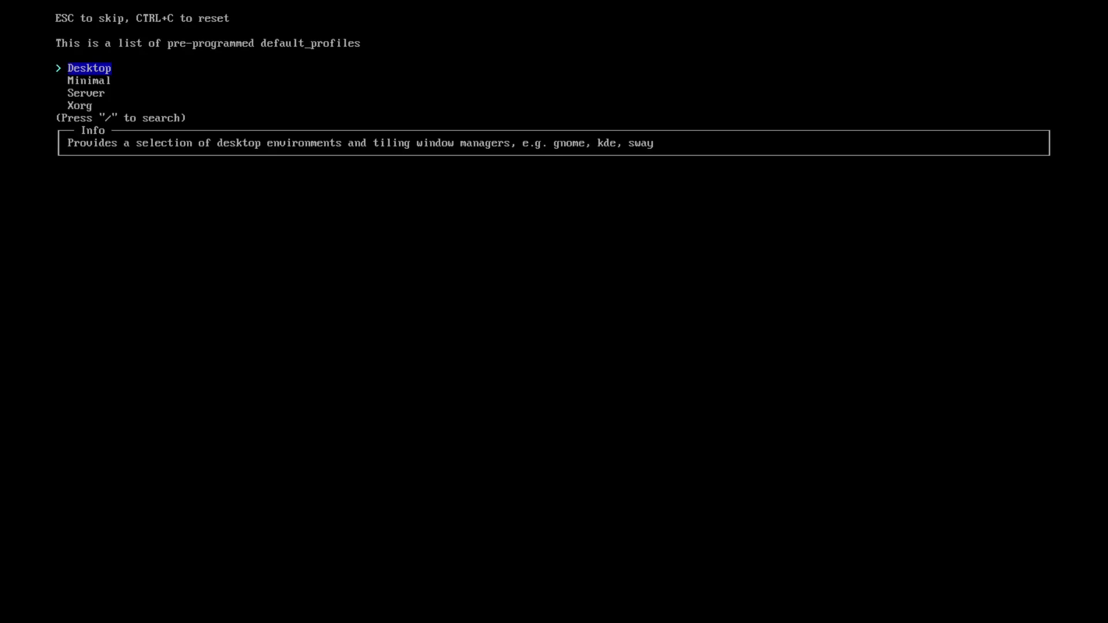
{"action": "key", "text": "Down"}
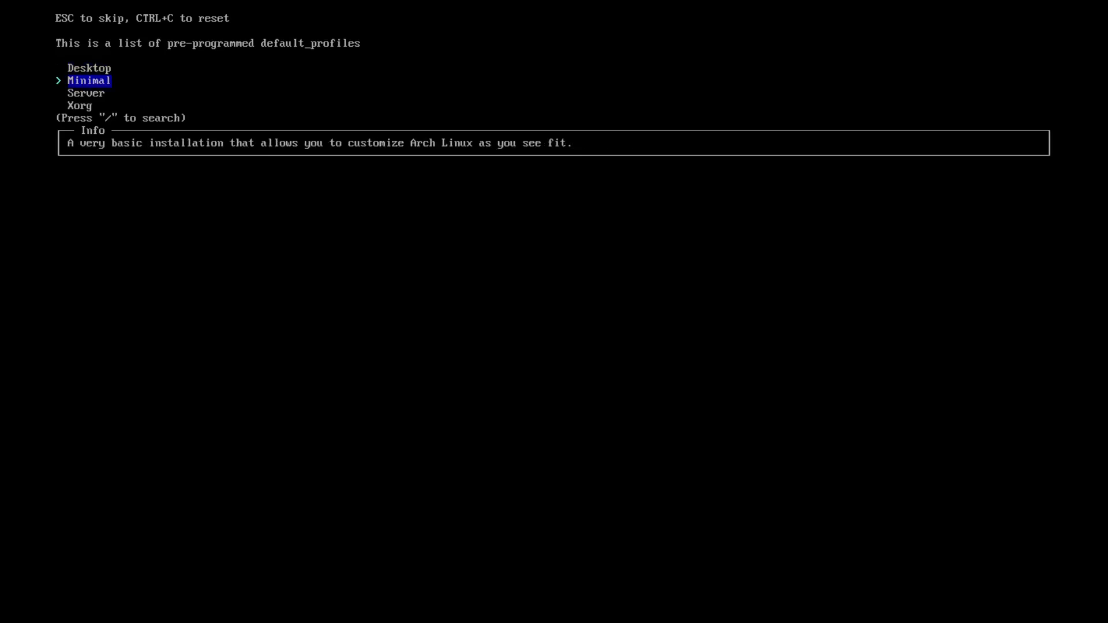
{"action": "key", "text": "Down"}
{"action": "key", "text": "Down"}
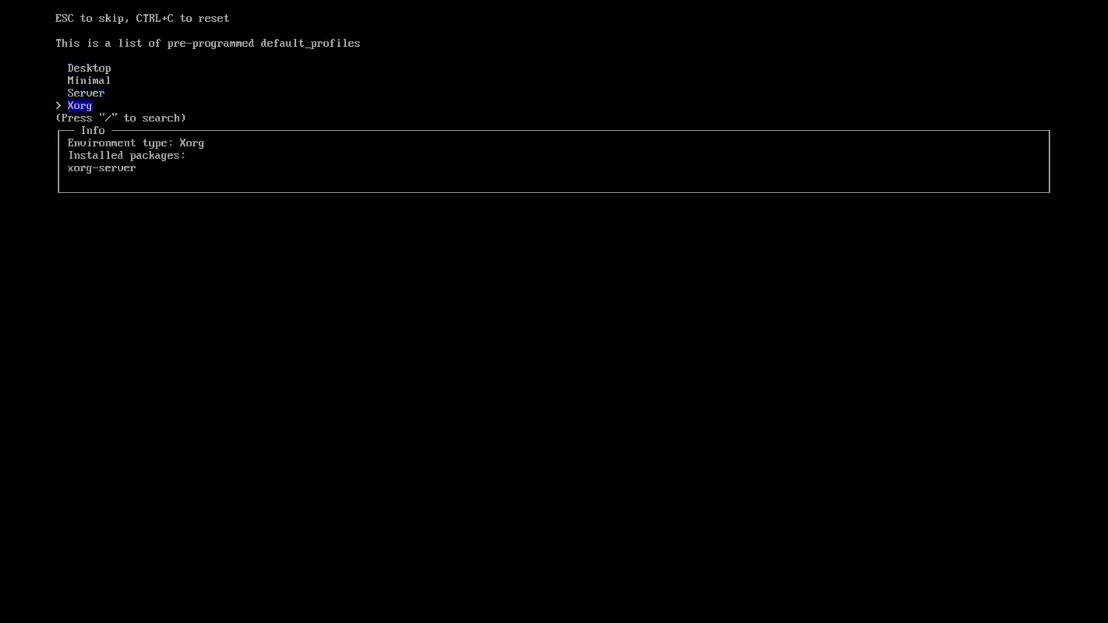
{"action": "key", "text": "Down"}
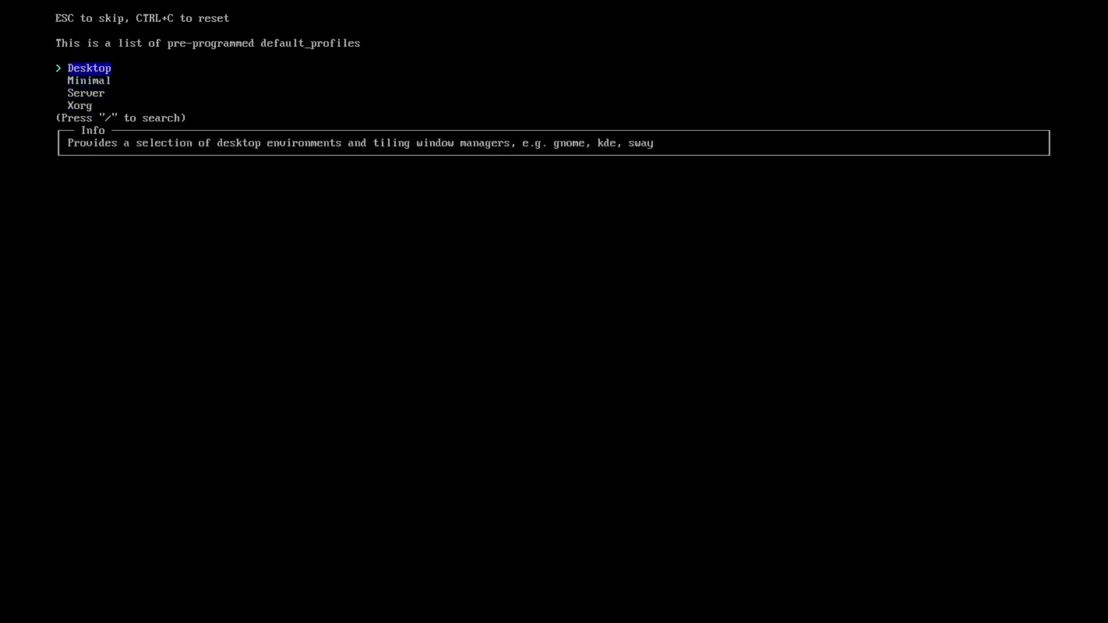
{"action": "key", "text": "Return"}
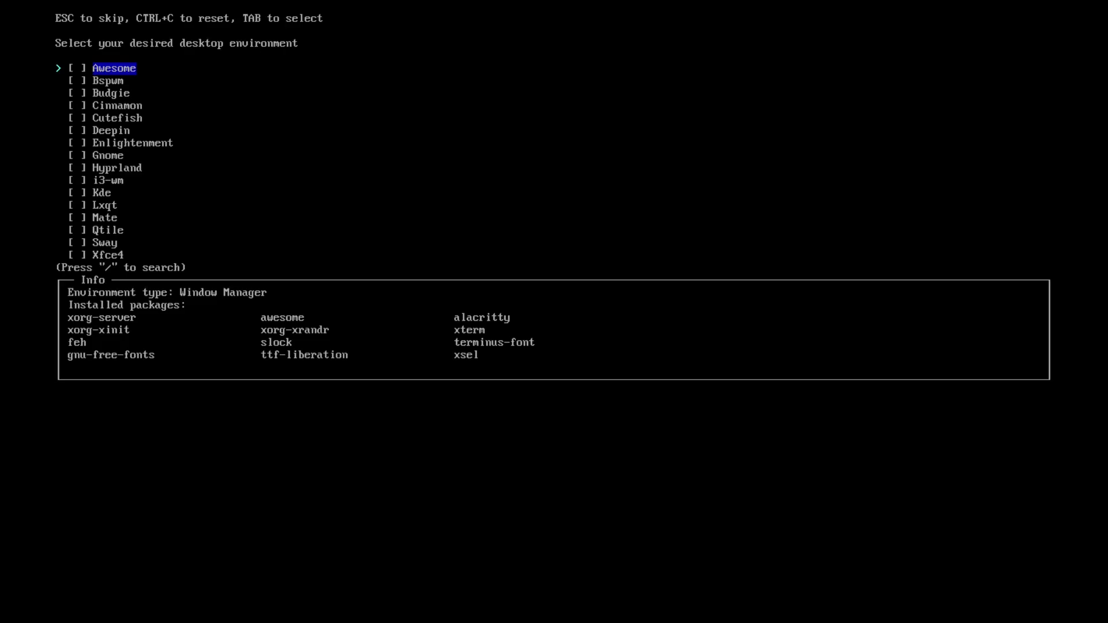
- Select Kde from the desktop environment list, keeping sddm as greeter
{"action": "key", "text": "Down"}
{"action": "key", "text": "Down"}
{"action": "key", "text": "Down"}
{"action": "key", "text": "Down"}
{"action": "key", "text": "Down"}
{"action": "key", "text": "Down"}
{"action": "key", "text": "Down"}
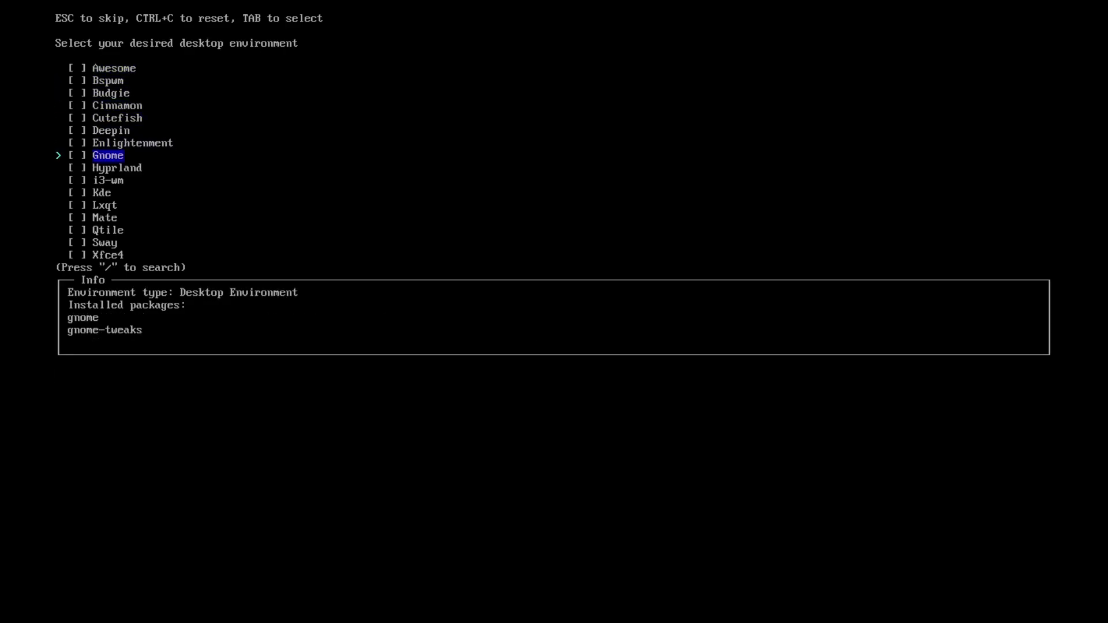
{"action": "key", "text": "Down"}
{"action": "key", "text": "Down"}
{"action": "key", "text": "Down"}
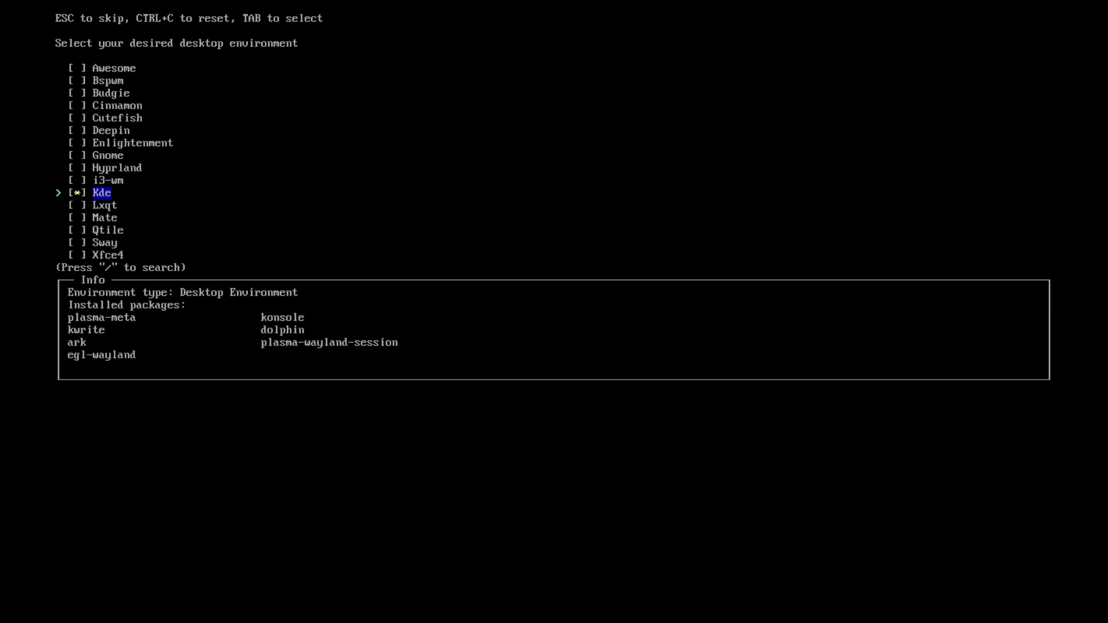
{"action": "key", "text": "Return"}
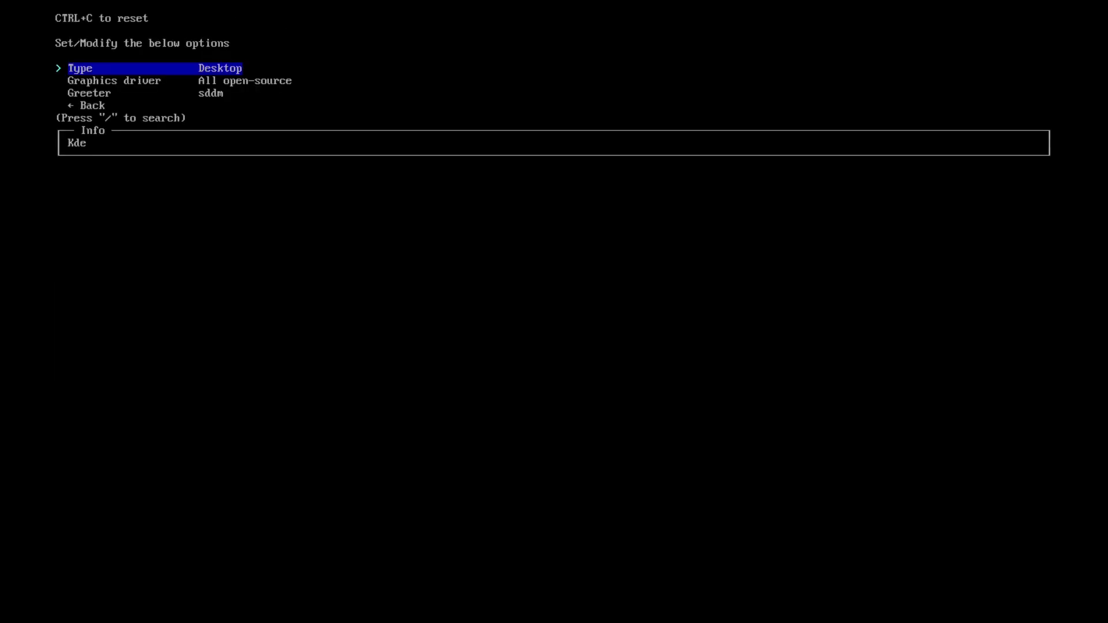
- Choose VMware / VirtualBox (open-source) as the profile's graphics driver
{"action": "key", "text": "Down"}
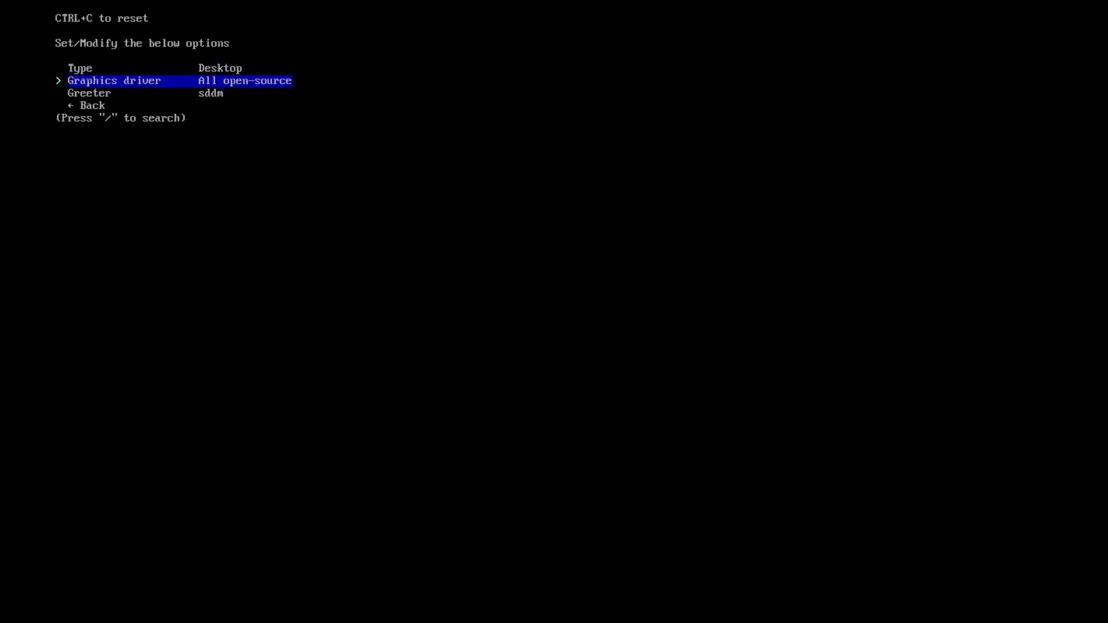
{"action": "key", "text": "Return"}
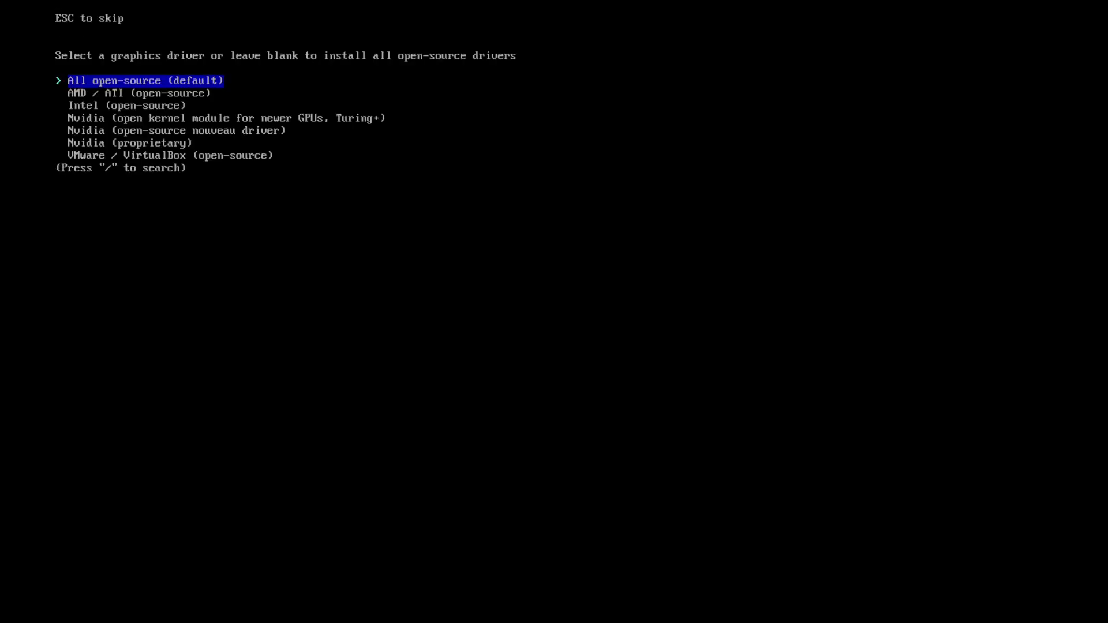
{"action": "key", "text": "Down"}
{"action": "key", "text": "Down"}
{"action": "key", "text": "Down"}
{"action": "key", "text": "Down"}
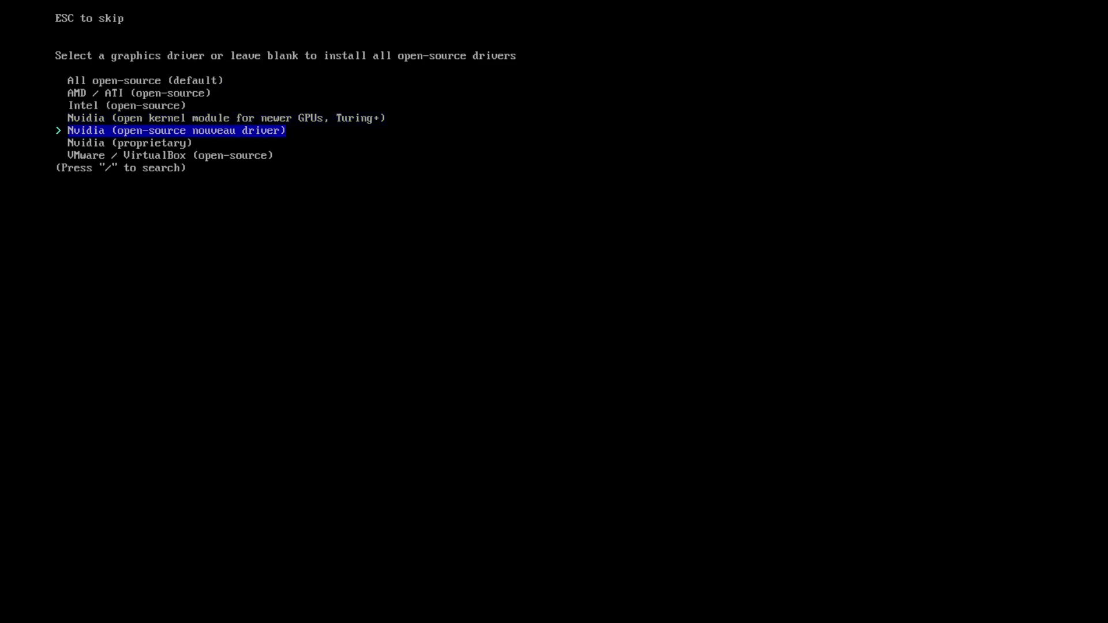
{"action": "key", "text": "Up"}
{"action": "key", "text": "Down"}
{"action": "key", "text": "Down"}
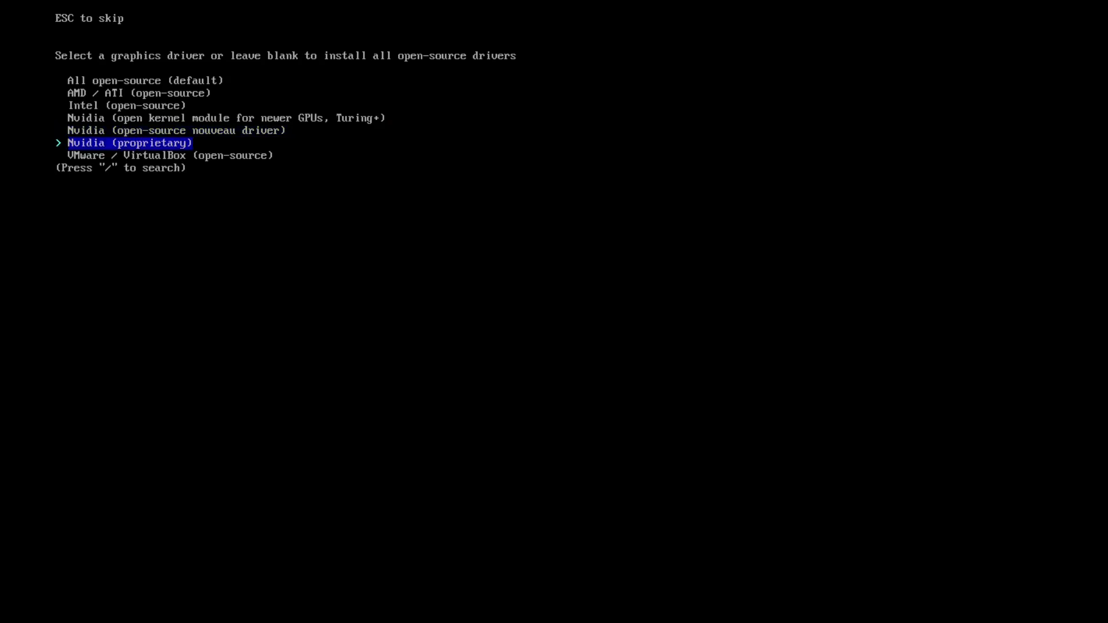
{"action": "key", "text": "Down"}
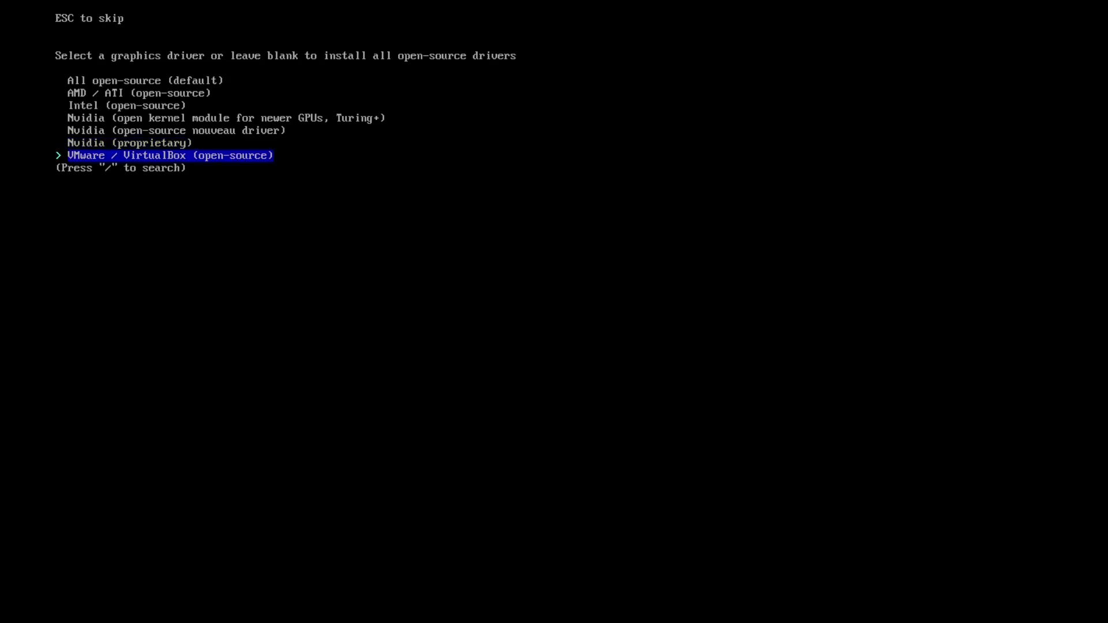
{"action": "key", "text": "Return"}
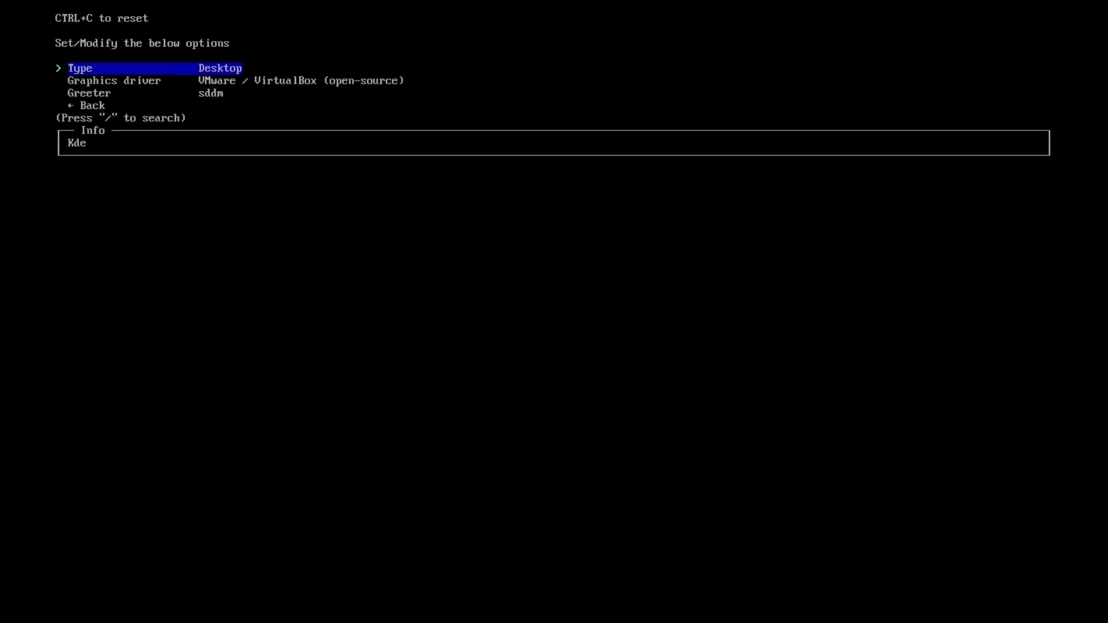
- Leave the profile settings and return to the main options list
{"action": "key", "text": "Down"}
{"action": "key", "text": "Down"}
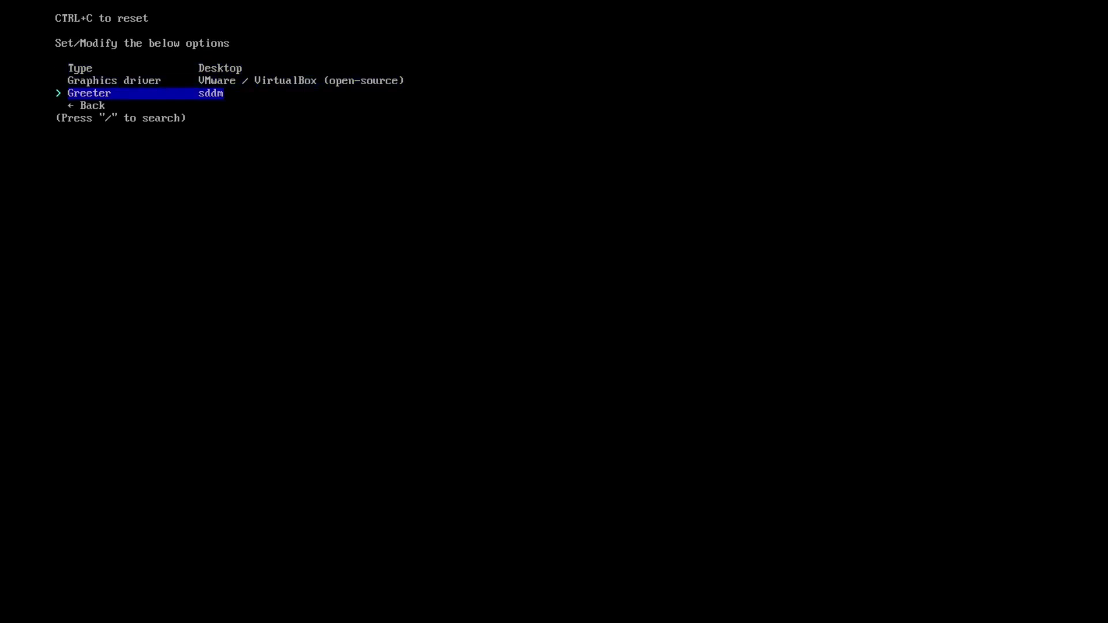
{"action": "key", "text": "Down"}
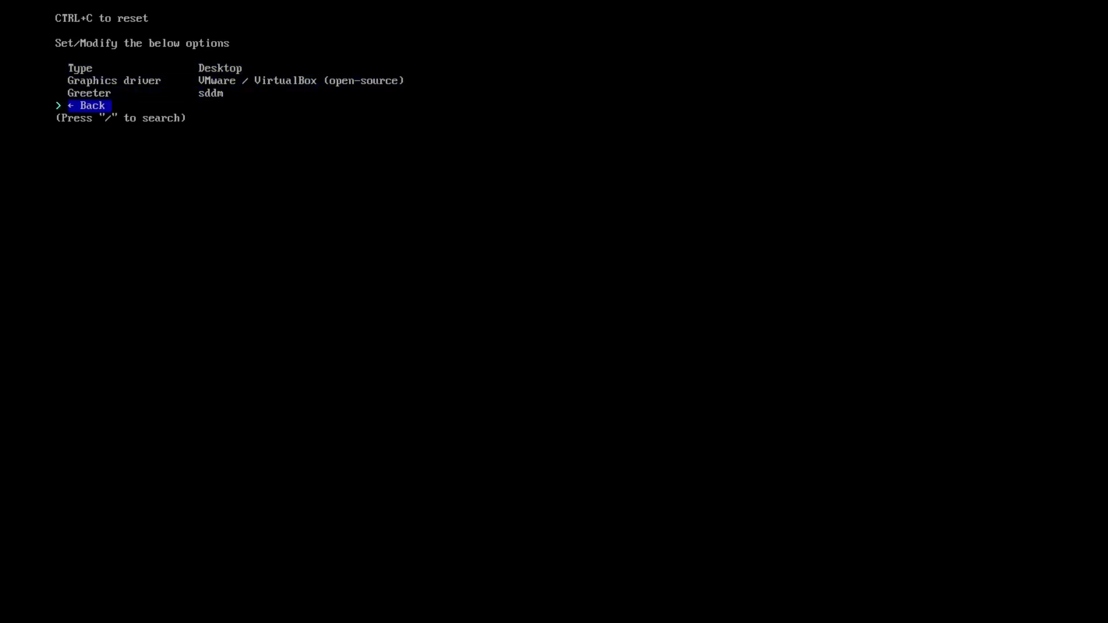
{"action": "key", "text": "Return"}
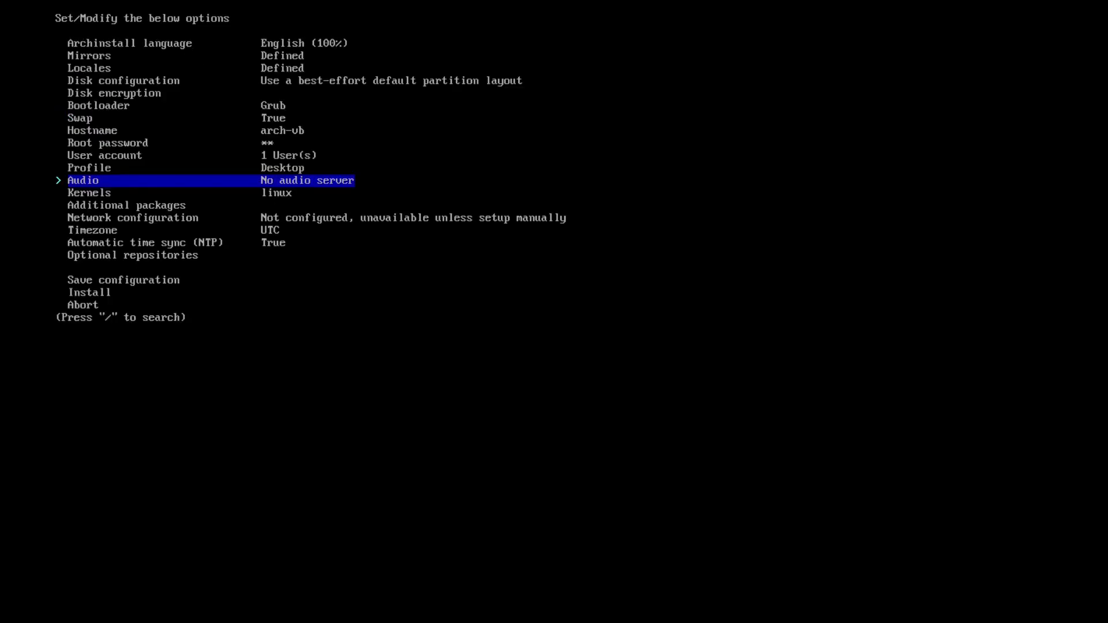
- Pick Pipewire from the audio server choices
{"action": "key", "text": "Return"}
{"action": "key", "text": "Down"}
{"action": "key", "text": "Down"}
{"action": "key", "text": "Down"}
{"action": "key", "text": "Up"}
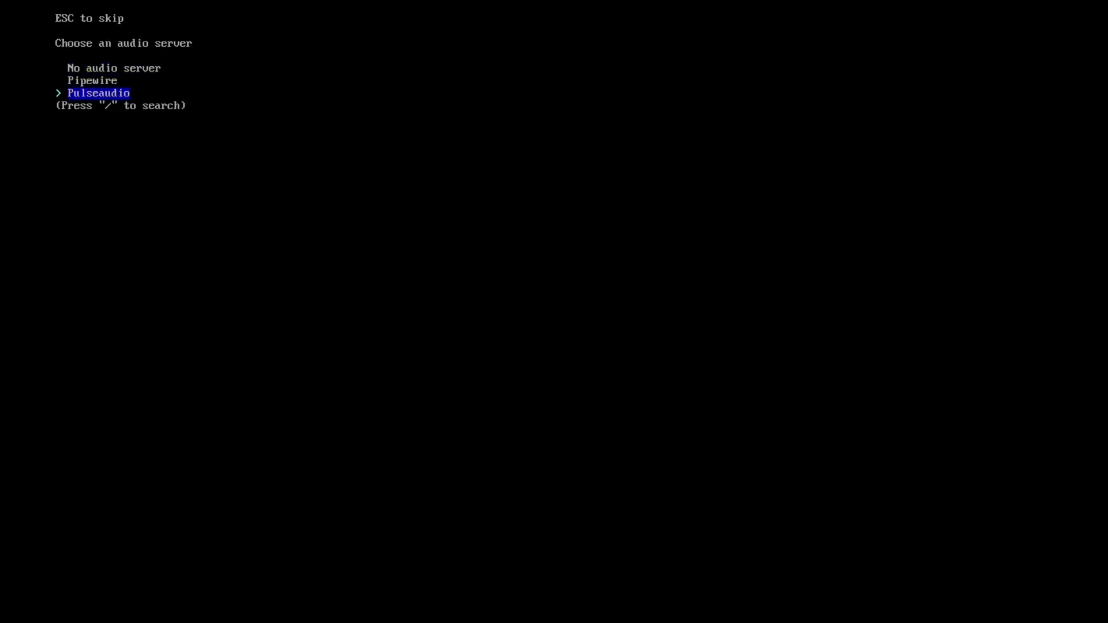
{"action": "key", "text": "Up"}
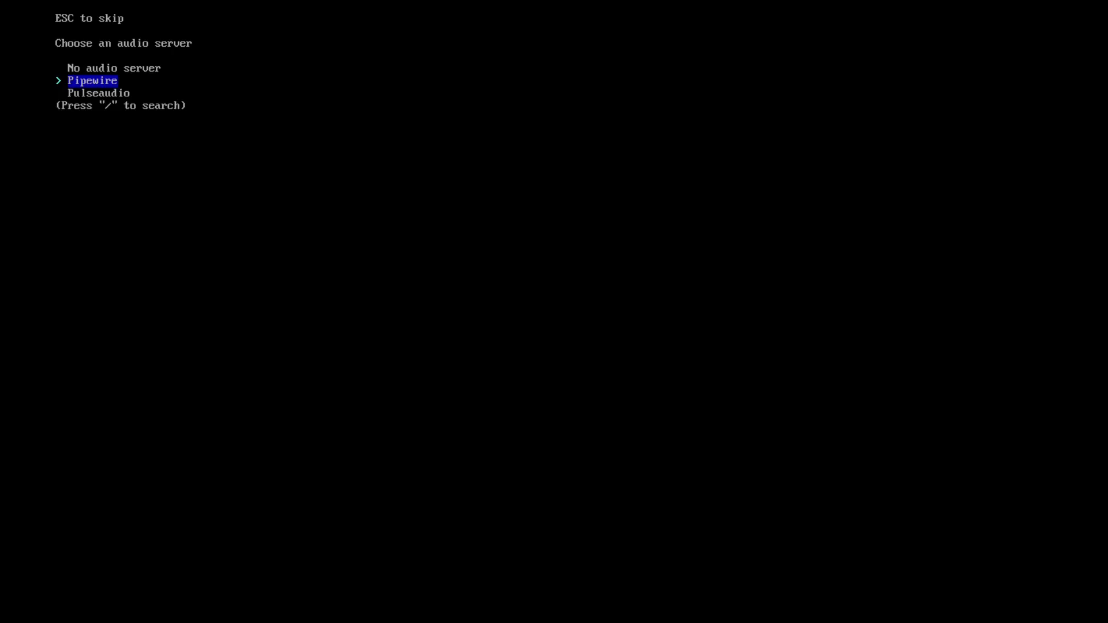
{"action": "key", "text": "Return"}
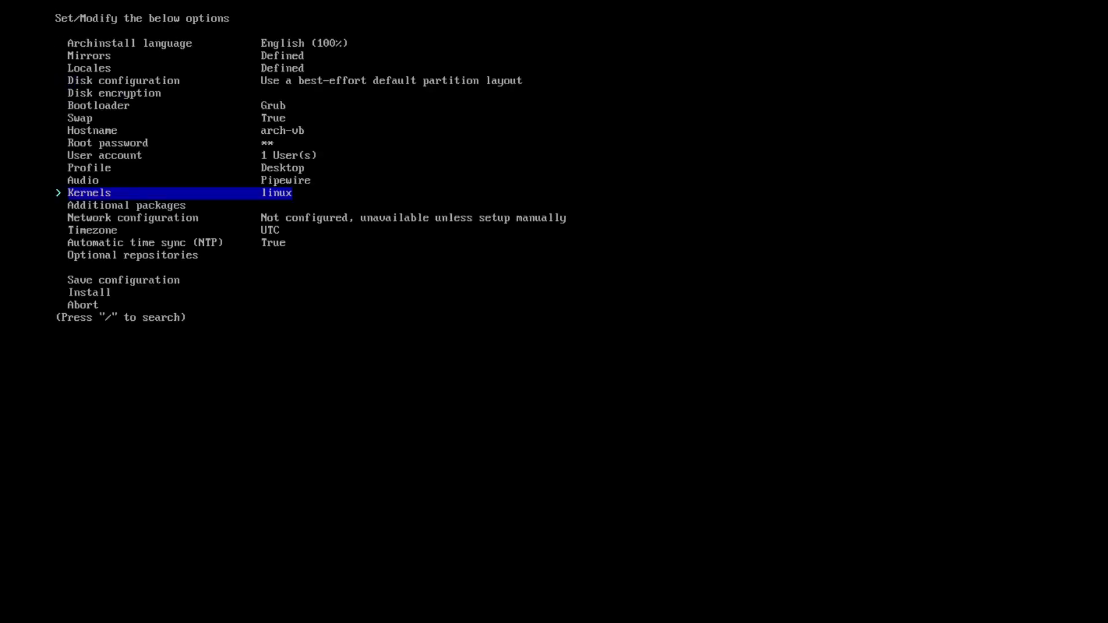
- In the kernel list, select linux-lts to install alongside the default linux kernel
{"action": "key", "text": "Return"}
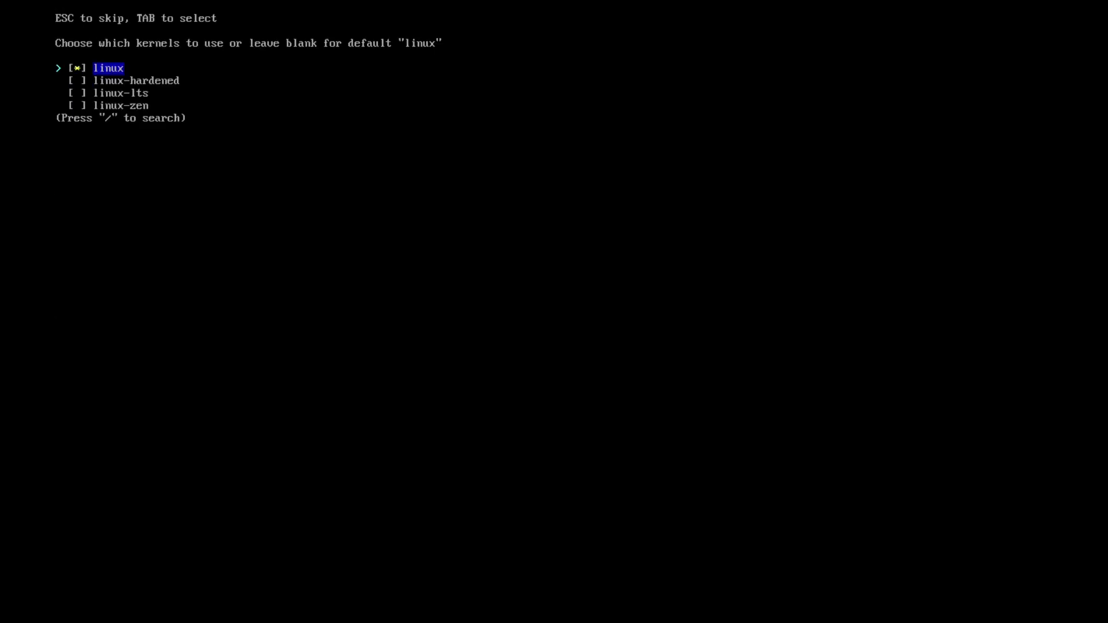
{"action": "key", "text": "Down"}
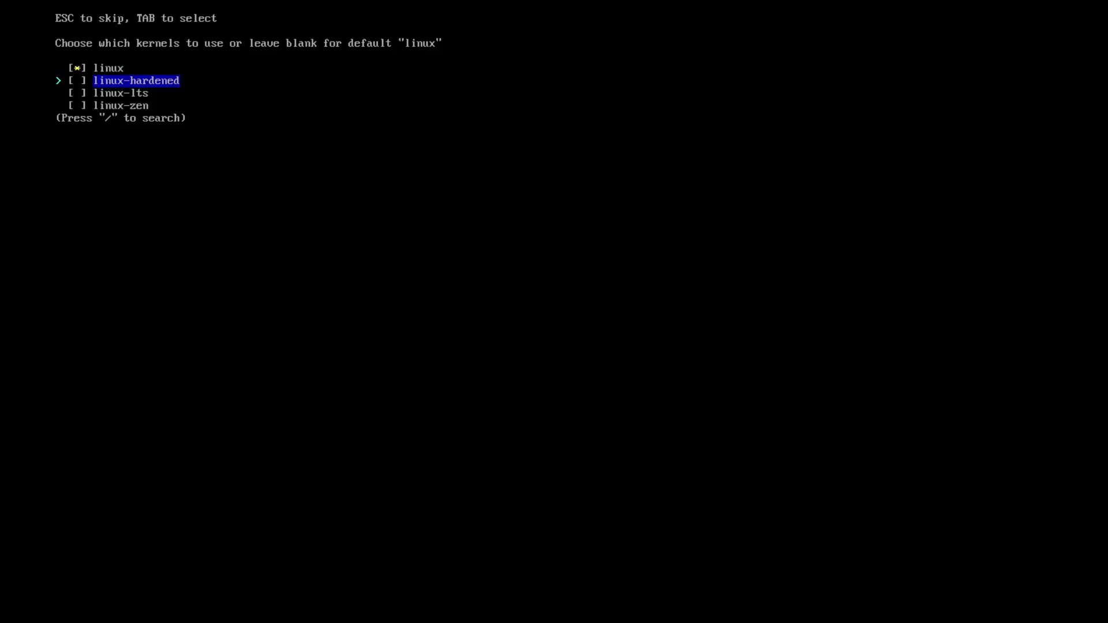
{"action": "key", "text": "Down"}
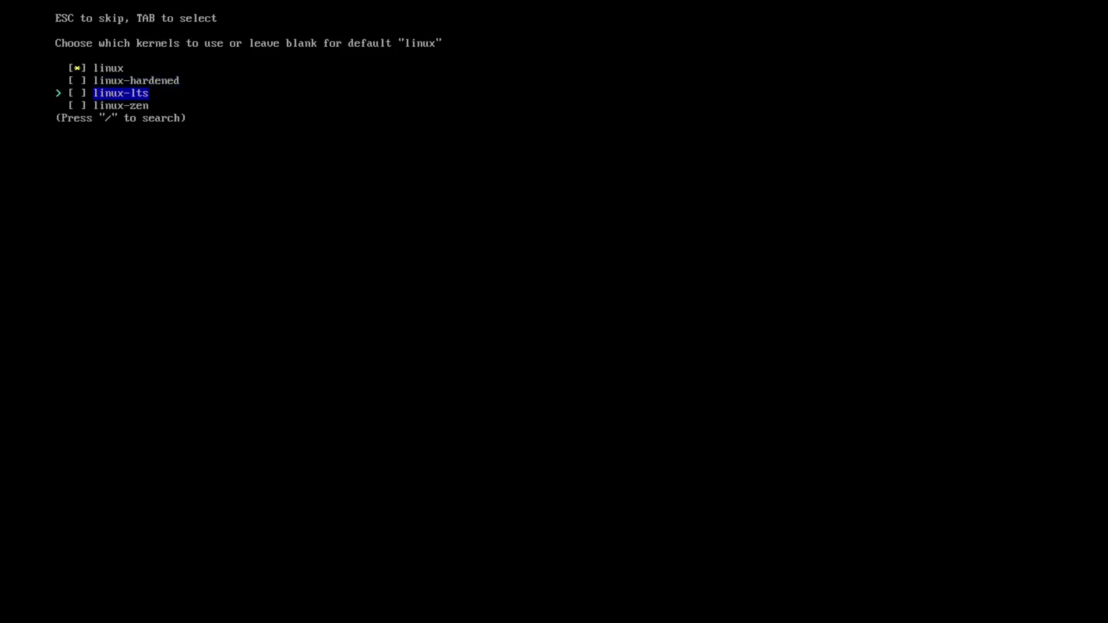
{"action": "key", "text": "Down"}
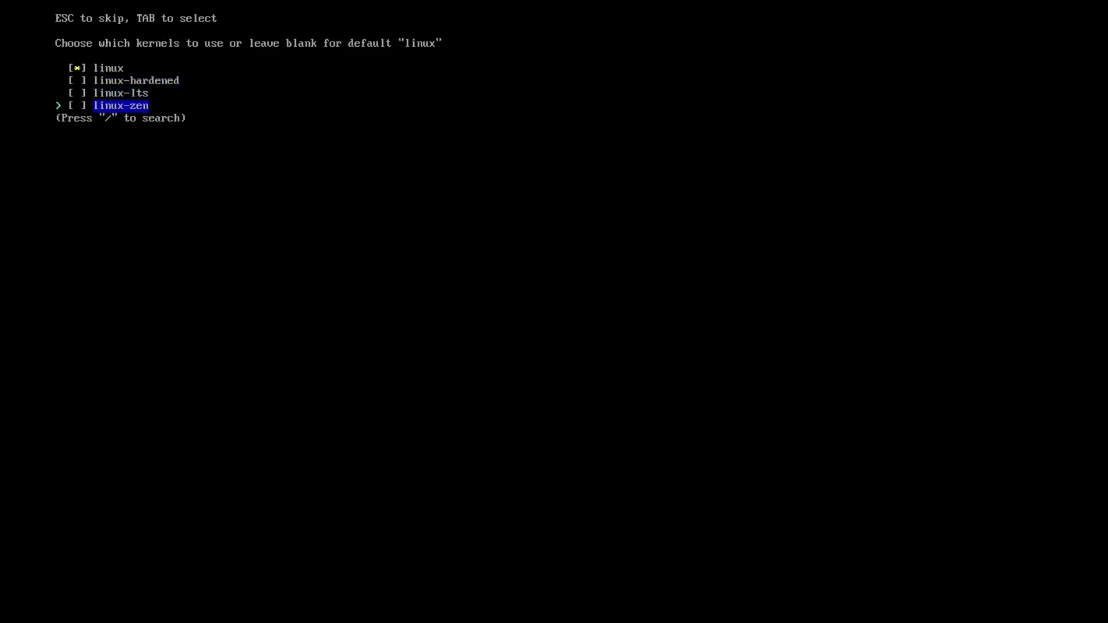
{"action": "key", "text": "Up"}
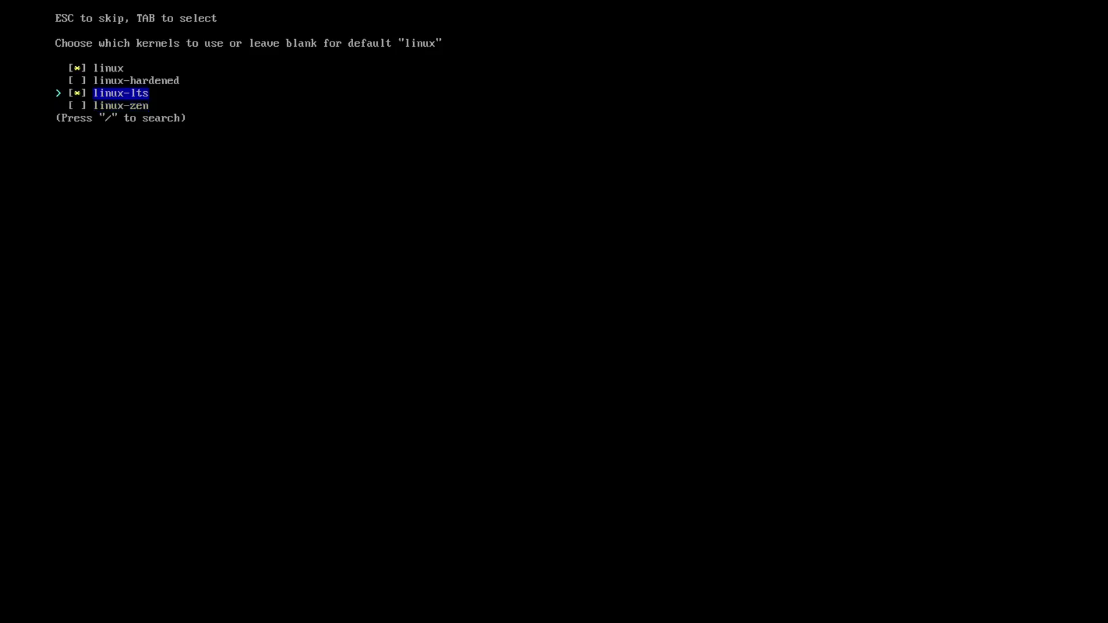
- Confirm the linux and linux-lts kernels and enter 'git firefox vim' as additional packages
{"action": "key", "text": "Return"}
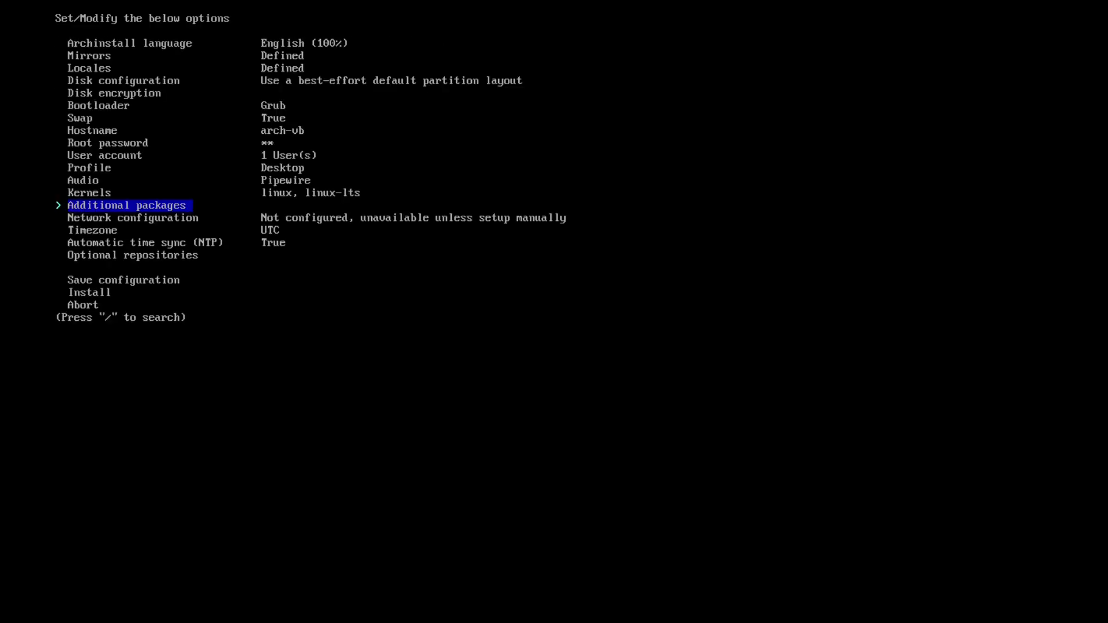
{"action": "key", "text": "Return"}
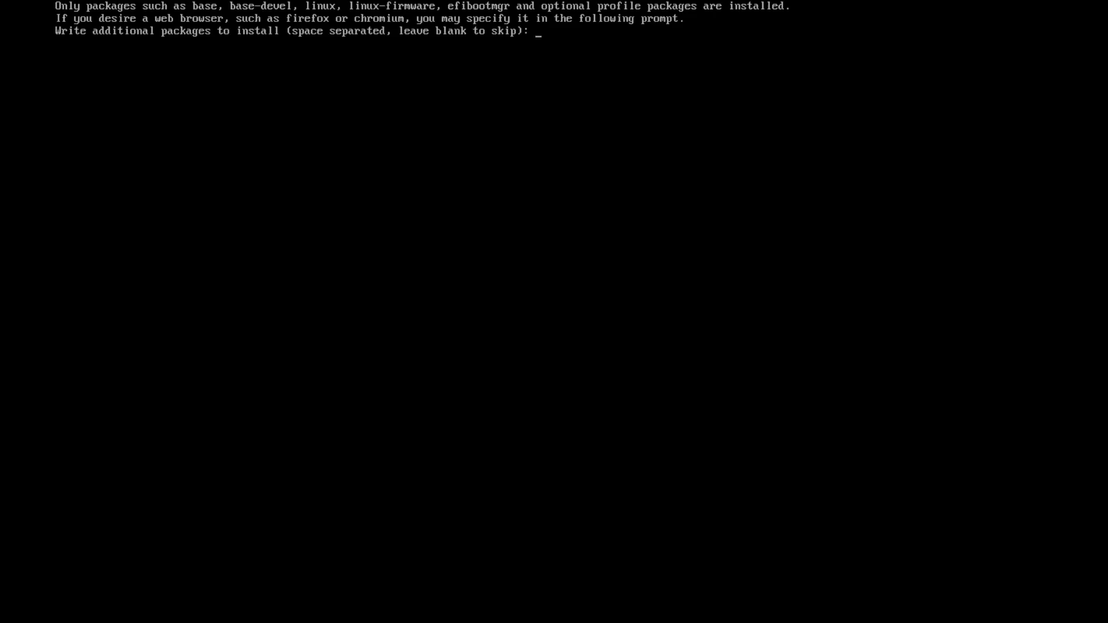
{"action": "type", "text": "git firefox vim"}
- Submit the package list and highlight Use NetworkManager among the network configuration options
{"action": "key", "text": "Return"}
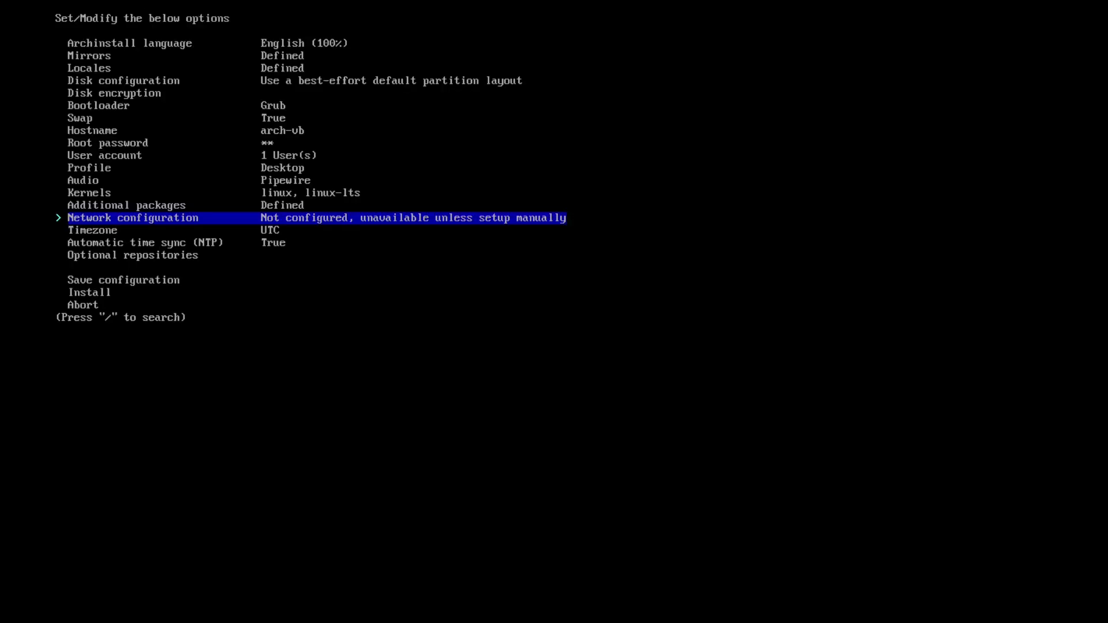
{"action": "key", "text": "Return"}
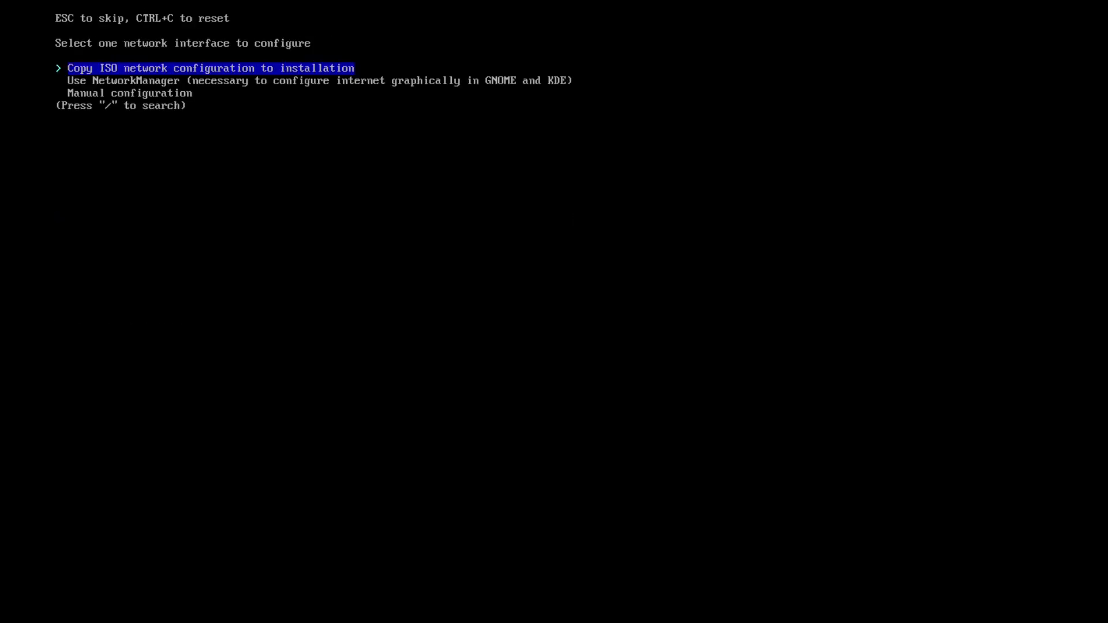
{"action": "key", "text": "Down"}
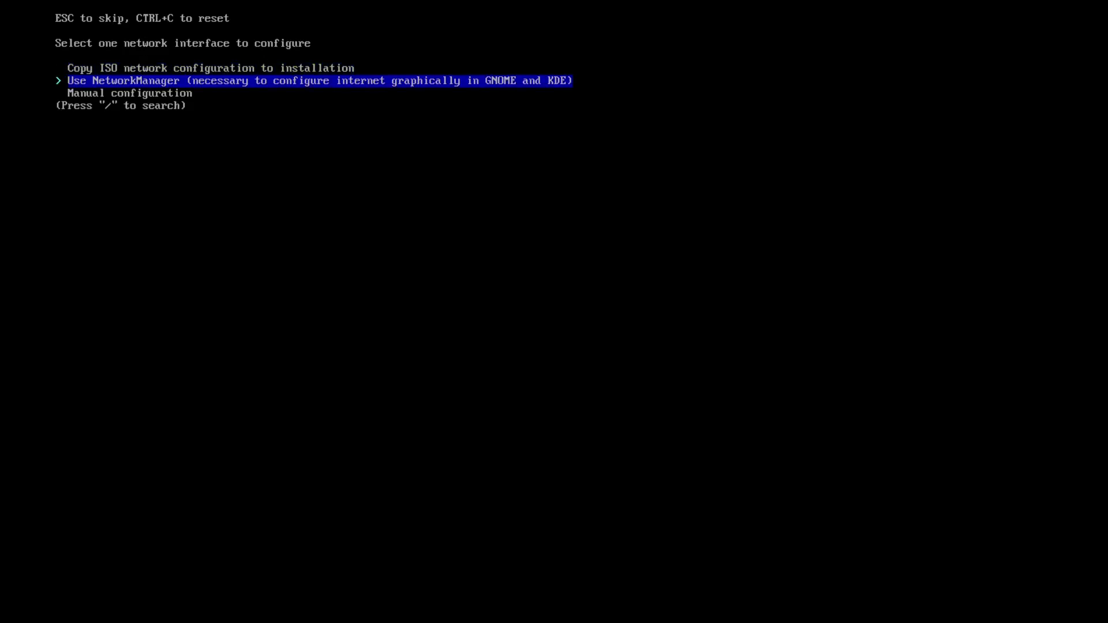
{"action": "key", "text": "Down"}
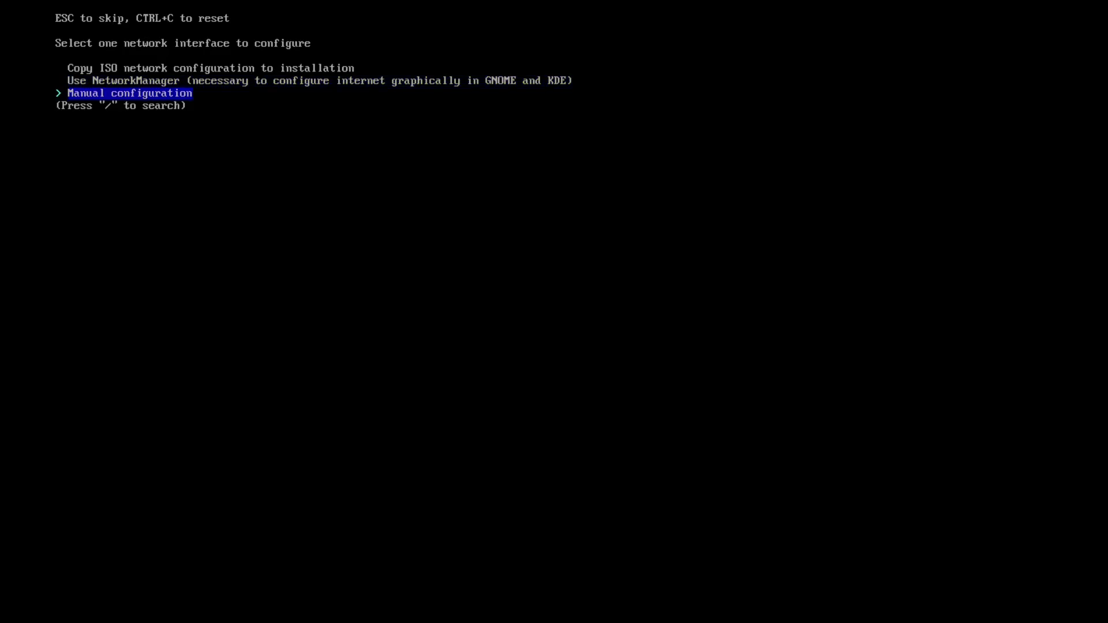
{"action": "key", "text": "Up"}
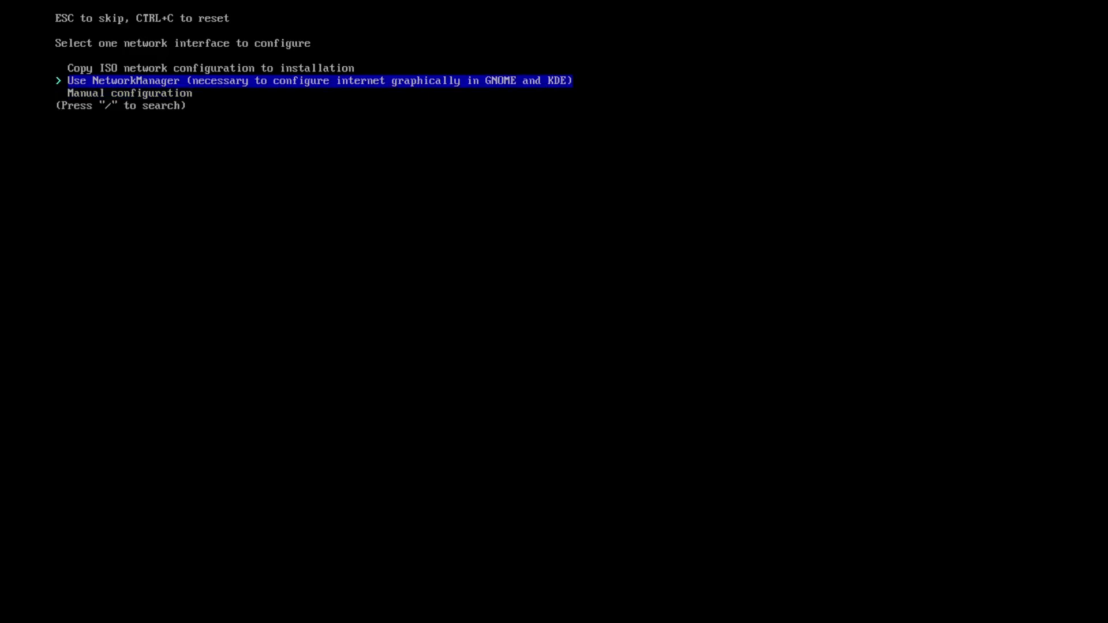
- Choose NetworkManager for networking and browse the timezone list
{"action": "key", "text": "Return"}
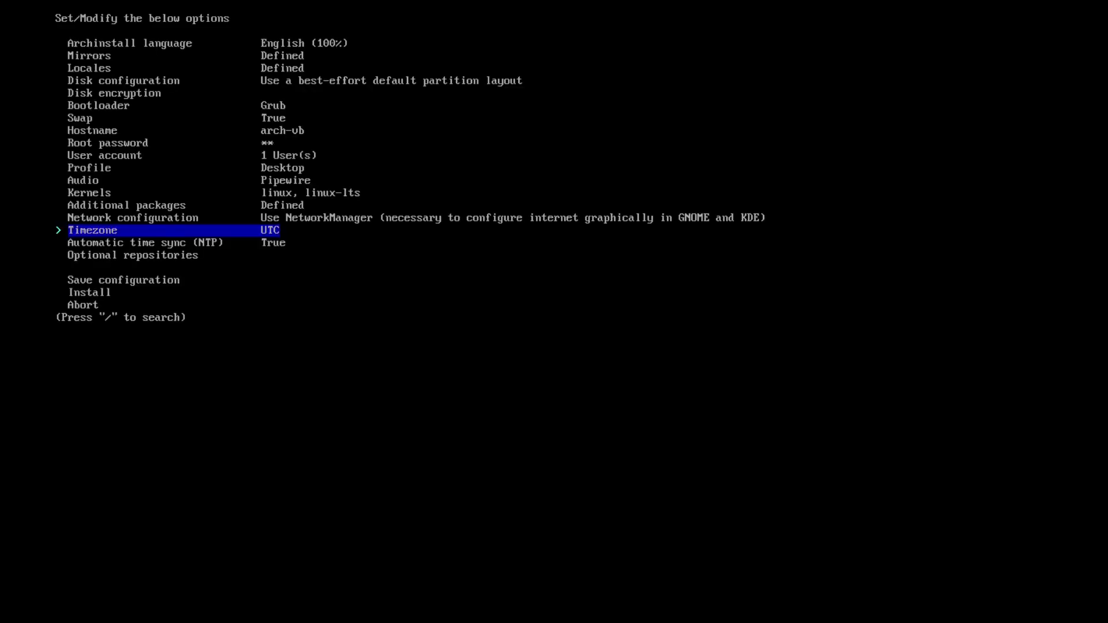
{"action": "key", "text": "Return"}
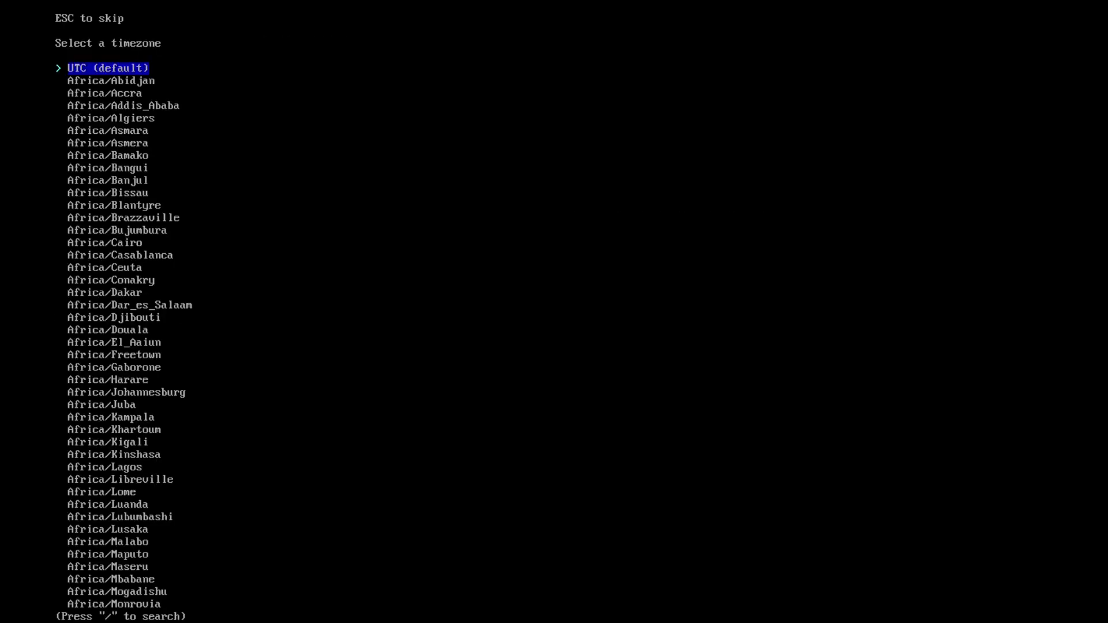
{"action": "key", "text": "Down"}
{"action": "key", "text": "Down"}
{"action": "key", "text": "Down"}
{"action": "key", "text": "Down"}
{"action": "key", "text": "Down"}
{"action": "key", "text": "Down"}
{"action": "key", "text": "Down"}
{"action": "key", "text": "Down"}
{"action": "key", "text": "Down"}
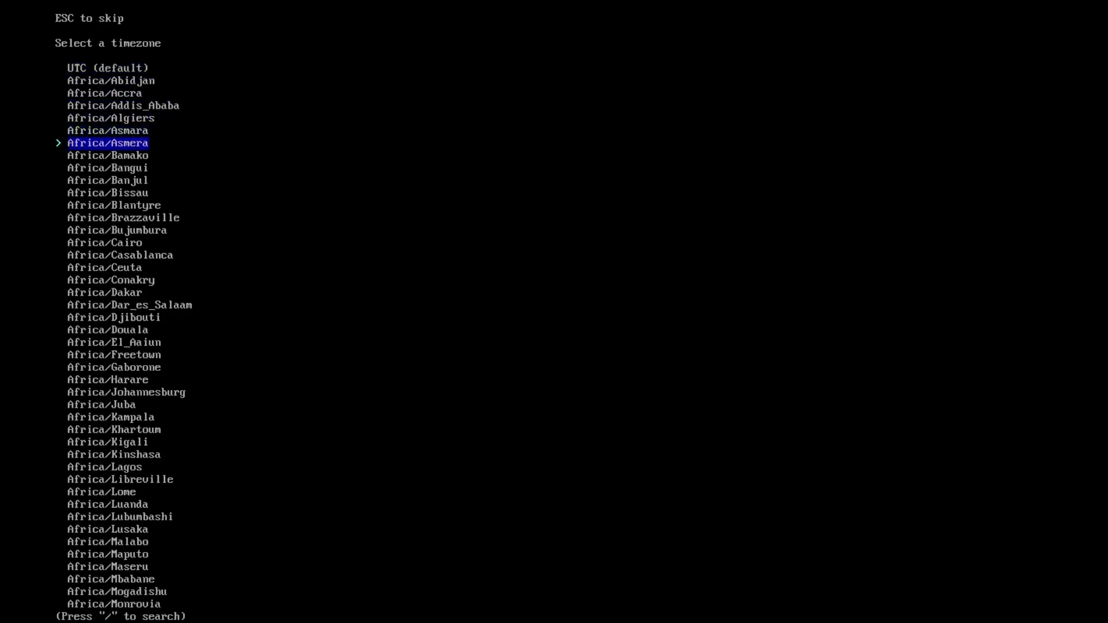
{"action": "key", "text": "Down"}
{"action": "key", "text": "Down"}
{"action": "key", "text": "Down"}
{"action": "key", "text": "Down"}
{"action": "key", "text": "Down"}
{"action": "key", "text": "Down"}
{"action": "key", "text": "Down"}
{"action": "key", "text": "Down"}
{"action": "key", "text": "Down"}
{"action": "key", "text": "Down"}
{"action": "key", "text": "Down"}
{"action": "key", "text": "Down"}
{"action": "key", "text": "Down"}
{"action": "key", "text": "Down"}
{"action": "key", "text": "Down"}
{"action": "key", "text": "Down"}
{"action": "key", "text": "Down"}
{"action": "key", "text": "Down"}
{"action": "key", "text": "Down"}
{"action": "key", "text": "Down"}
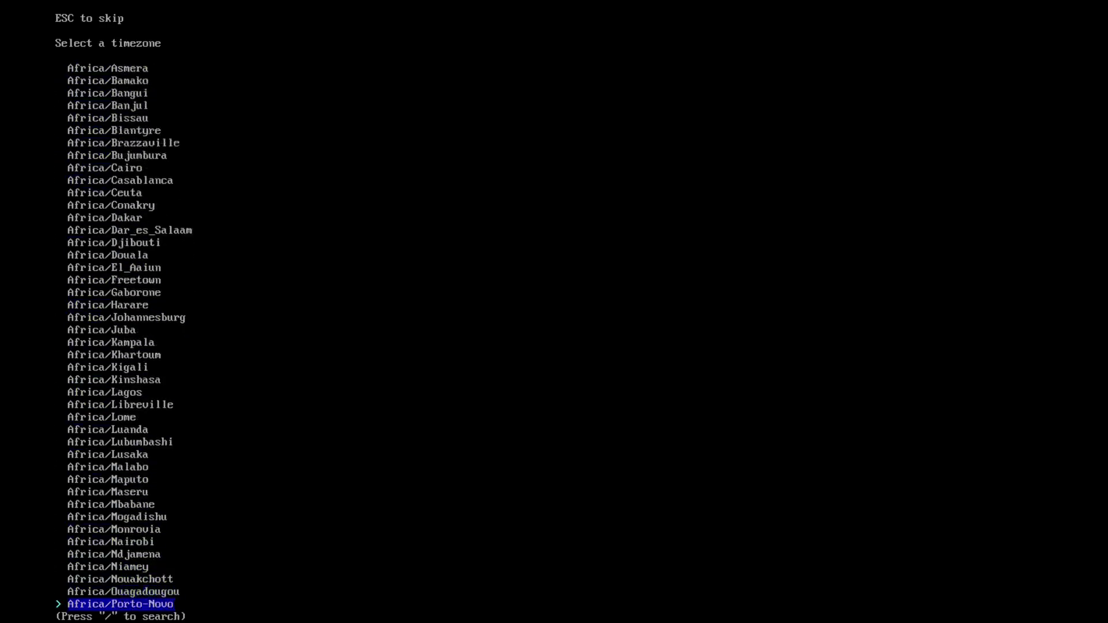
{"action": "key", "text": "Down"}
{"action": "key", "text": "Down"}
{"action": "key", "text": "Down"}
{"action": "key", "text": "Down"}
{"action": "key", "text": "Down"}
{"action": "key", "text": "Down"}
{"action": "key", "text": "Down"}
{"action": "key", "text": "Down"}
{"action": "key", "text": "Down"}
{"action": "key", "text": "Down"}
{"action": "key", "text": "Down"}
{"action": "key", "text": "Down"}
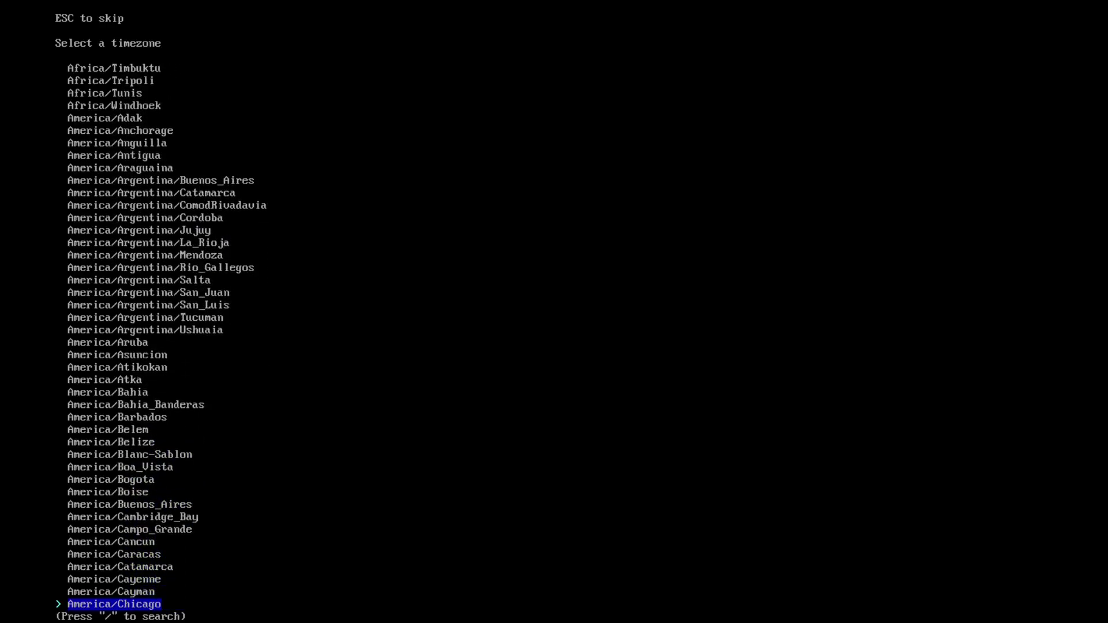
{"action": "key", "text": "Down"}
{"action": "key", "text": "Down"}
{"action": "key", "text": "Down"}
{"action": "key", "text": "Down"}
{"action": "key", "text": "Down"}
{"action": "key", "text": "Down"}
{"action": "key", "text": "Down"}
{"action": "key", "text": "Down"}
{"action": "key", "text": "Down"}
{"action": "key", "text": "Down"}
{"action": "key", "text": "Down"}
{"action": "key", "text": "Down"}
{"action": "key", "text": "Down"}
{"action": "key", "text": "Down"}
{"action": "key", "text": "Down"}
{"action": "key", "text": "Down"}
{"action": "key", "text": "Down"}
{"action": "key", "text": "Down"}
{"action": "key", "text": "Down"}
{"action": "key", "text": "Down"}
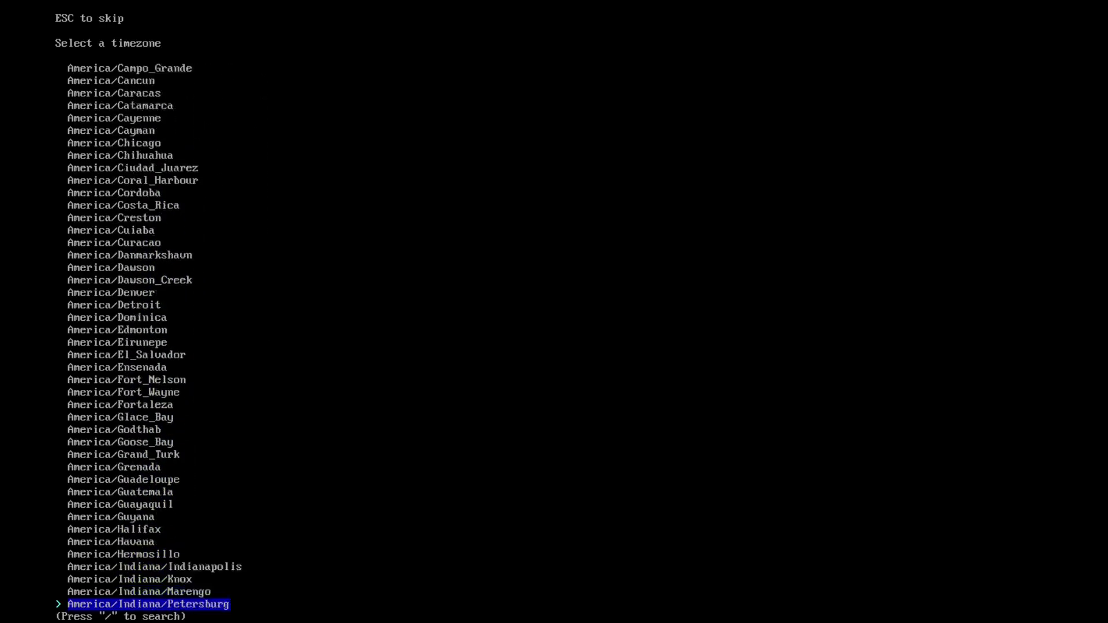
{"action": "key", "text": "Down"}
{"action": "key", "text": "Down"}
{"action": "key", "text": "Down"}
{"action": "key", "text": "Down"}
{"action": "key", "text": "Down"}
{"action": "key", "text": "Down"}
{"action": "key", "text": "Down"}
{"action": "key", "text": "Down"}
{"action": "key", "text": "Down"}
{"action": "key", "text": "Down"}
{"action": "key", "text": "Down"}
{"action": "key", "text": "Down"}
{"action": "key", "text": "Down"}
{"action": "key", "text": "Down"}
{"action": "key", "text": "Down"}
{"action": "key", "text": "Down"}
{"action": "key", "text": "Down"}
{"action": "key", "text": "Down"}
{"action": "key", "text": "Down"}
{"action": "key", "text": "Down"}
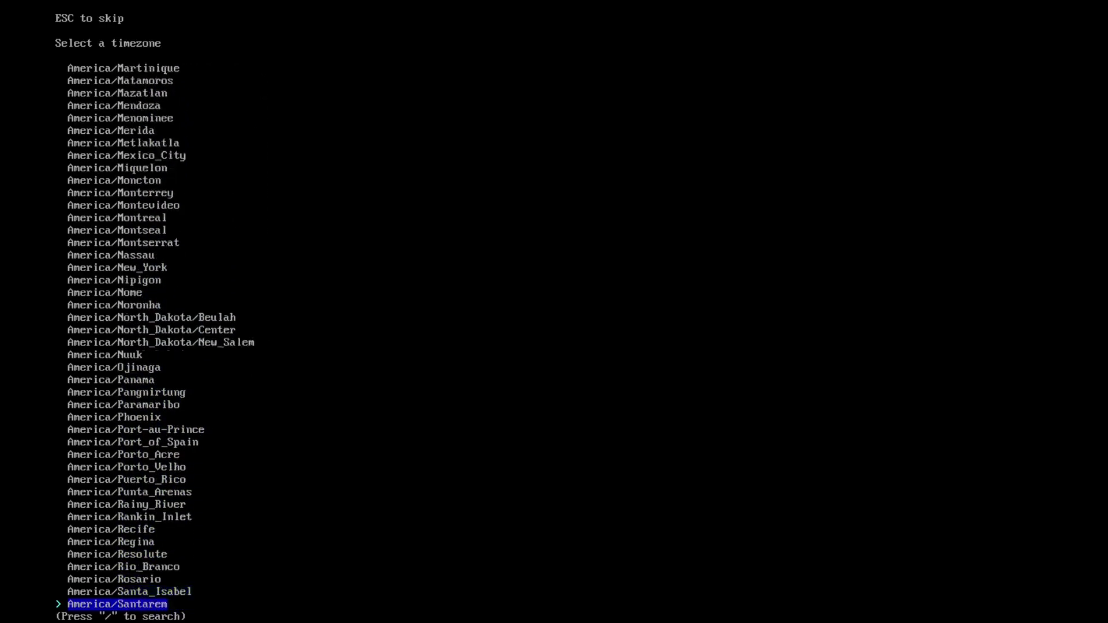
{"action": "key", "text": "Down"}
{"action": "key", "text": "Down"}
{"action": "key", "text": "Down"}
{"action": "key", "text": "Down"}
{"action": "key", "text": "Down"}
{"action": "key", "text": "Down"}
{"action": "key", "text": "Down"}
{"action": "key", "text": "Down"}
{"action": "key", "text": "Down"}
{"action": "key", "text": "Down"}
{"action": "key", "text": "Down"}
{"action": "key", "text": "Down"}
{"action": "key", "text": "Down"}
{"action": "key", "text": "Down"}
{"action": "key", "text": "Down"}
{"action": "key", "text": "Down"}
{"action": "key", "text": "Down"}
{"action": "key", "text": "Down"}
{"action": "key", "text": "Down"}
{"action": "key", "text": "Down"}
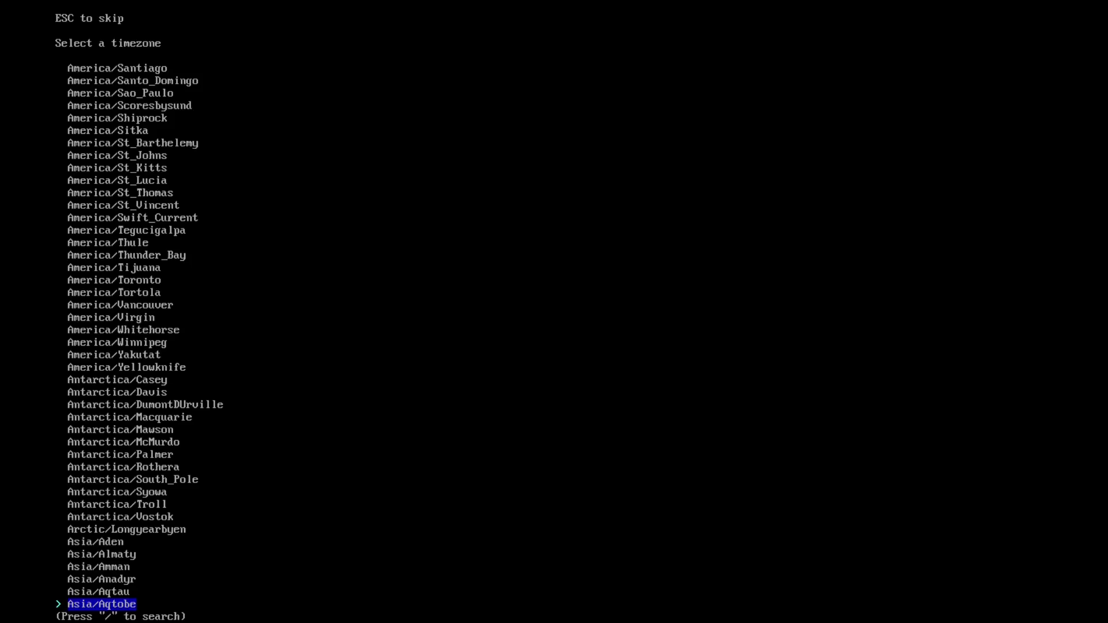
- Search the timezones for 'new' and pick America/New_York
{"action": "key", "text": "slash"}
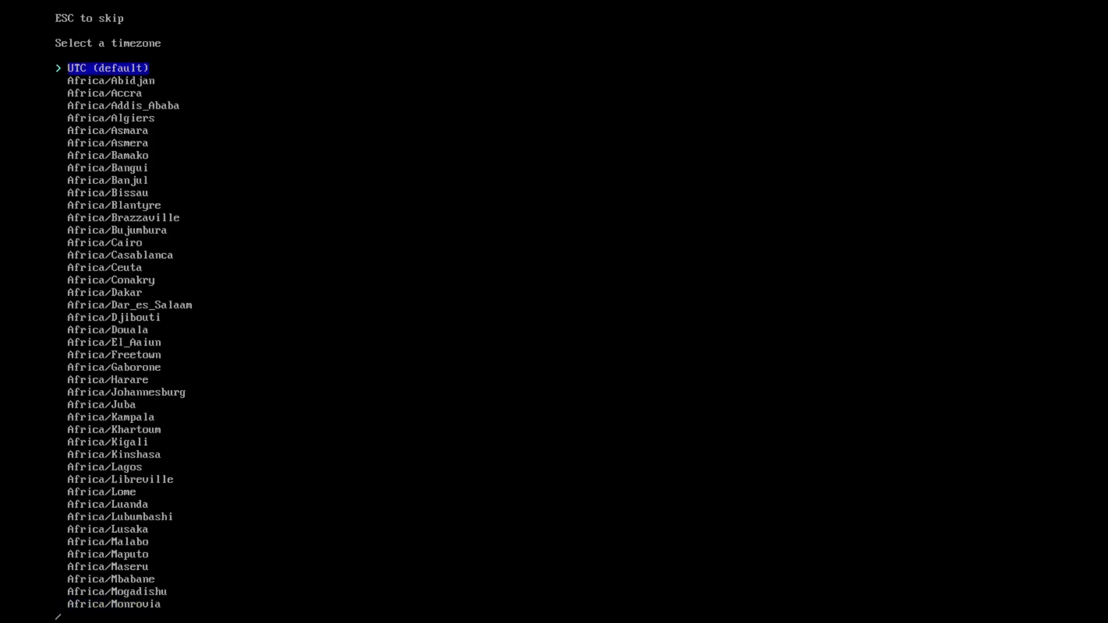
{"action": "type", "text": "new"}
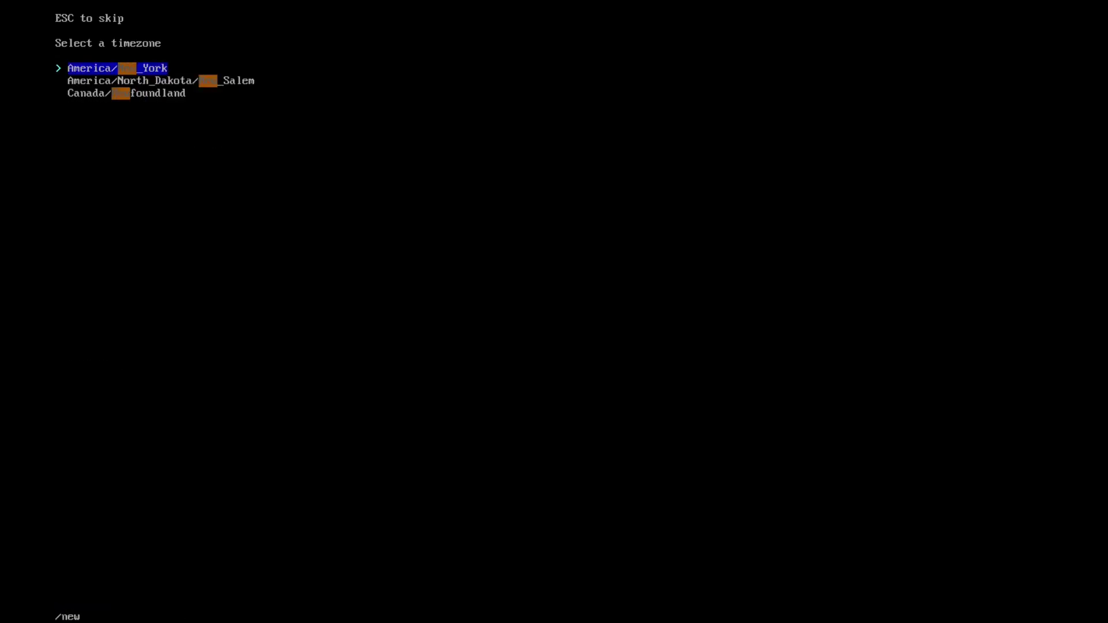
{"action": "key", "text": "Return"}
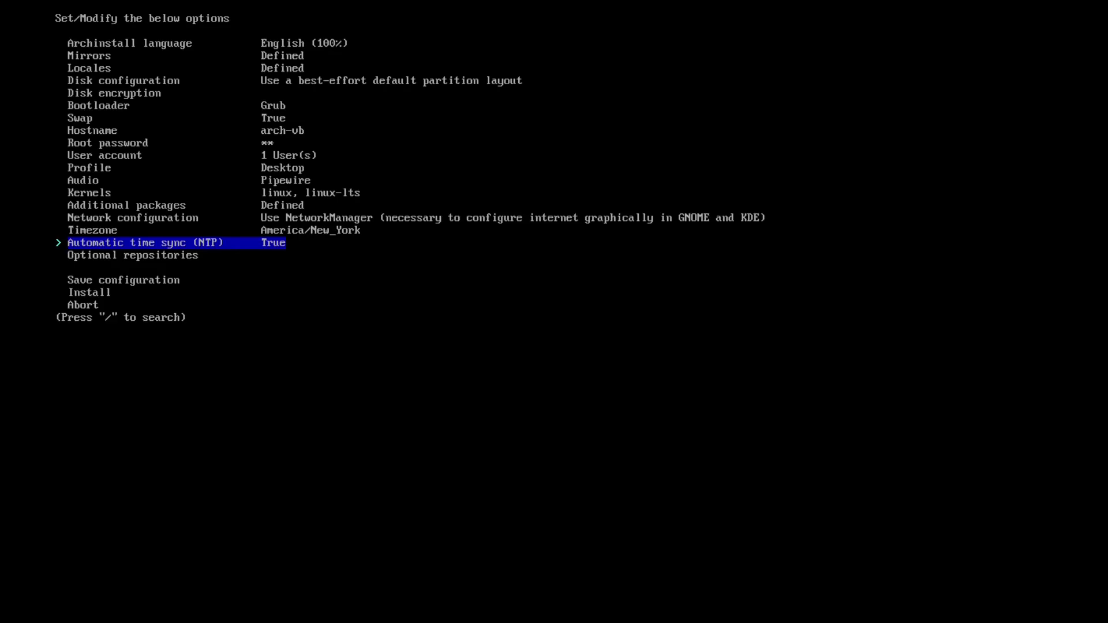
- Open Optional repositories and mark multilib and testing
{"action": "key", "text": "Down"}
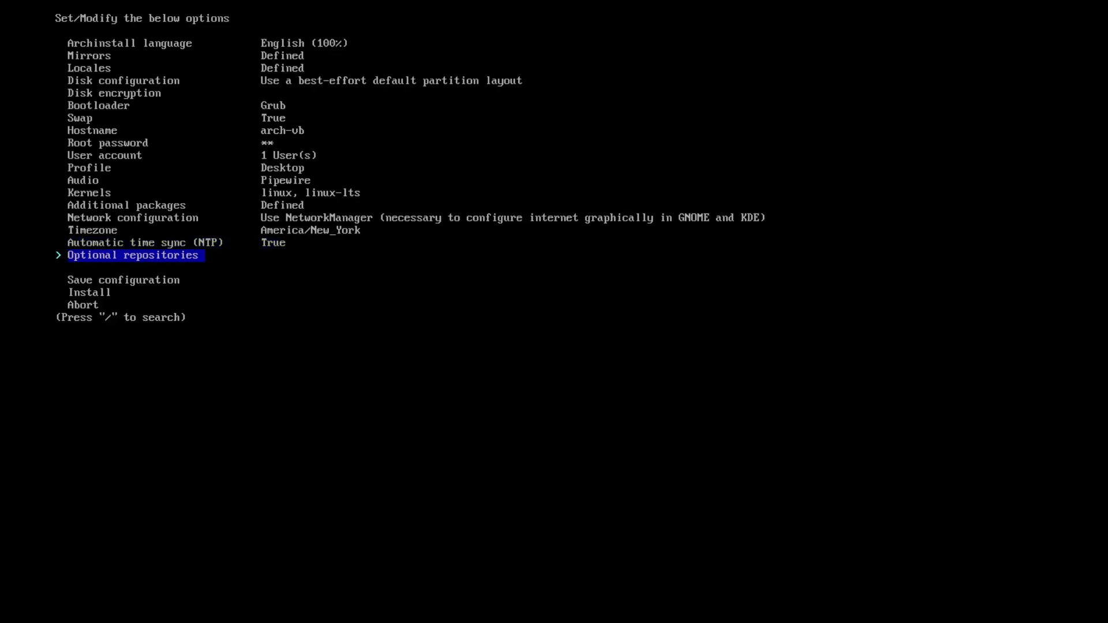
{"action": "key", "text": "Return"}
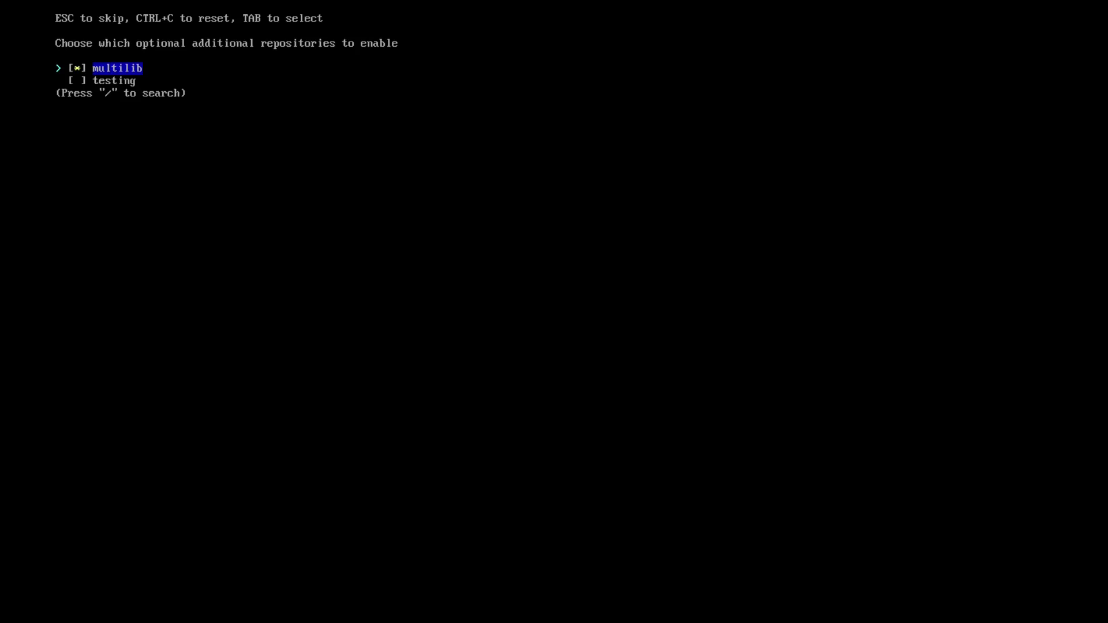
{"action": "key", "text": "Down"}
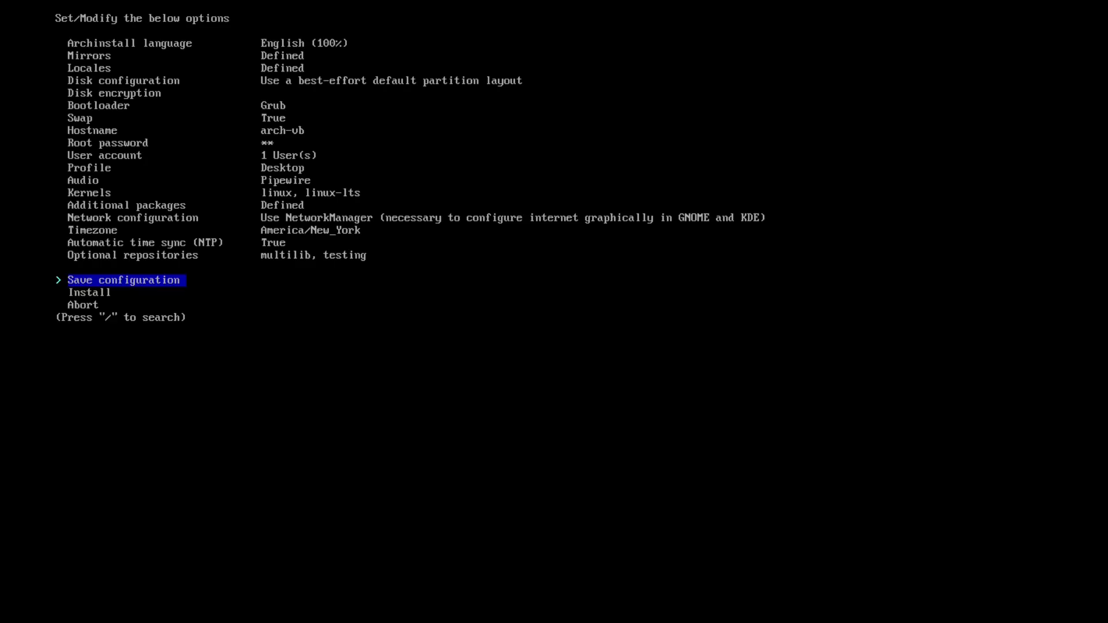
- Launch Install and confirm the reviewed JSON configuration to begin installing
{"action": "key", "text": "Down"}
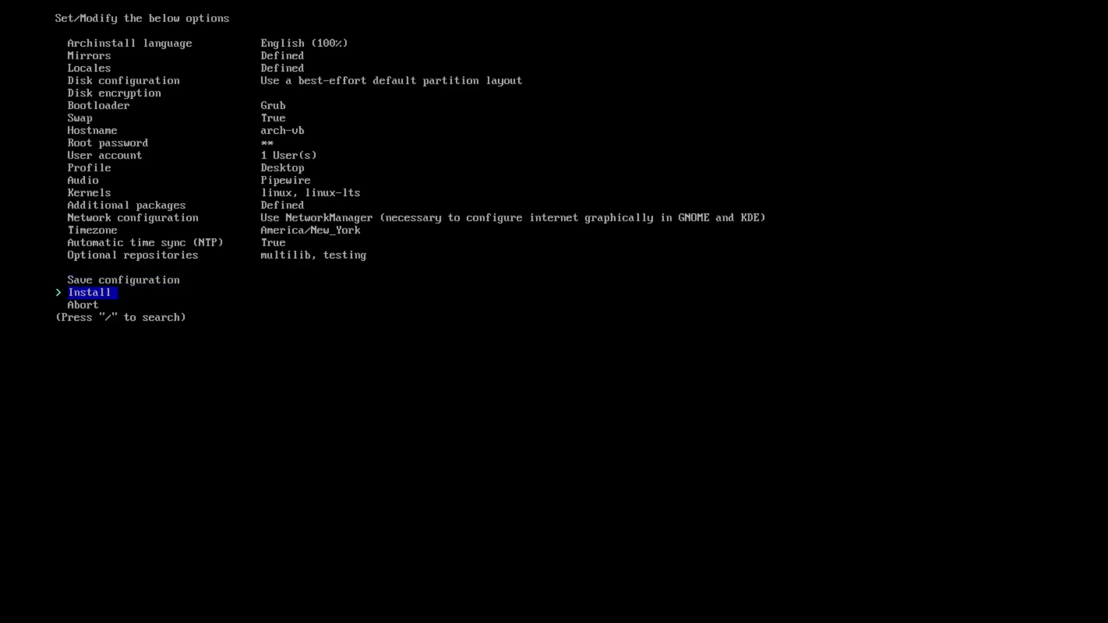
{"action": "key", "text": "Return"}
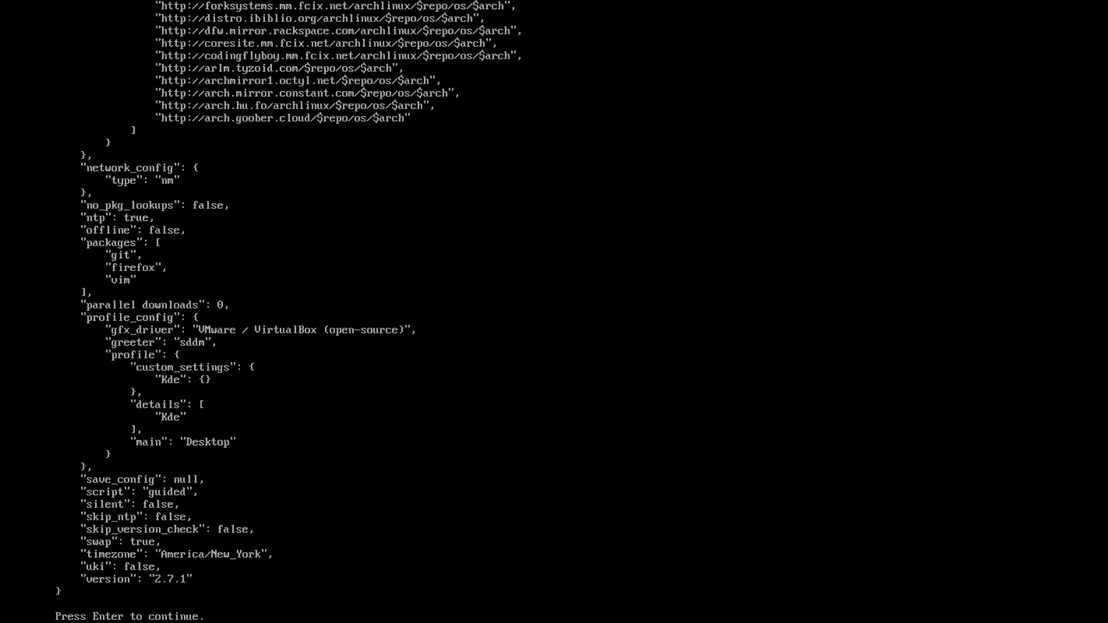
{"action": "key", "text": "Return"}
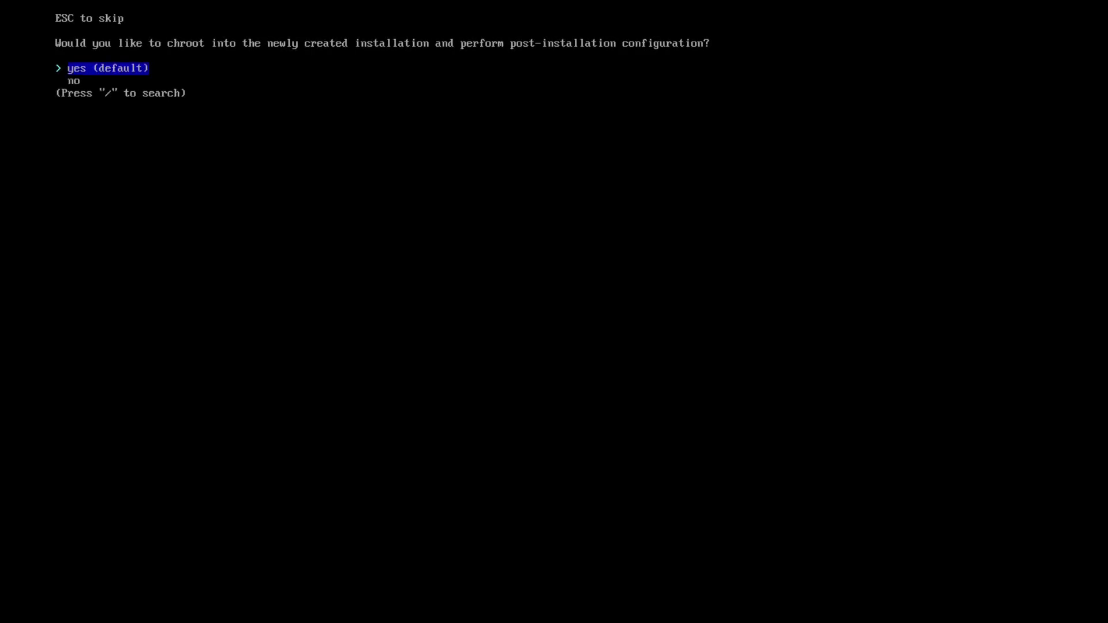
- Answer no to the post-installation chroot prompt
{"action": "key", "text": "Down"}
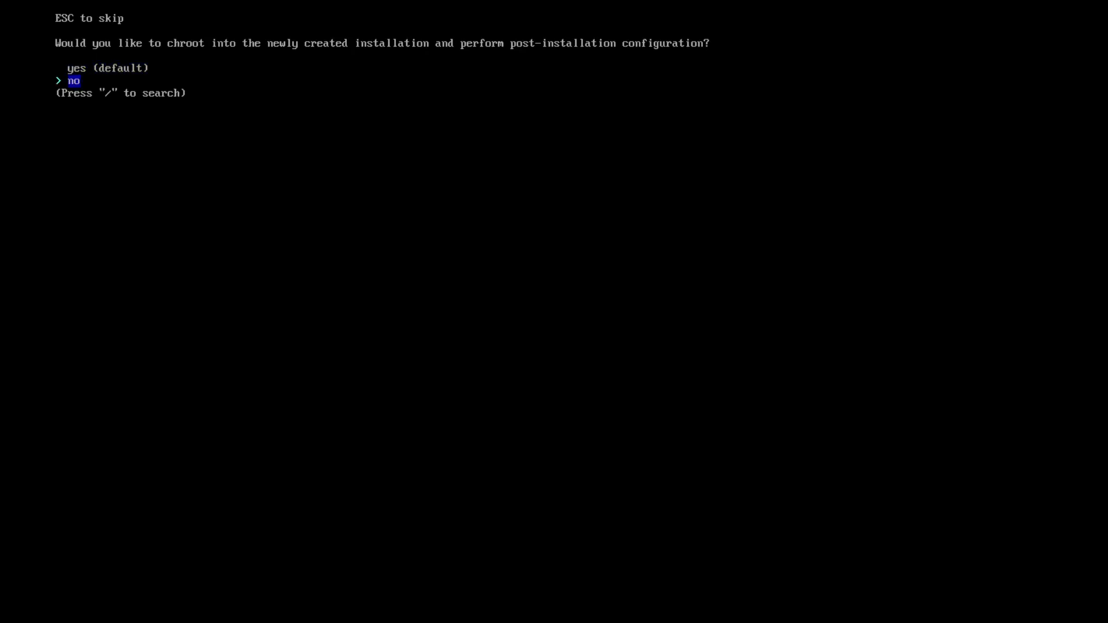
{"action": "key", "text": "Return"}
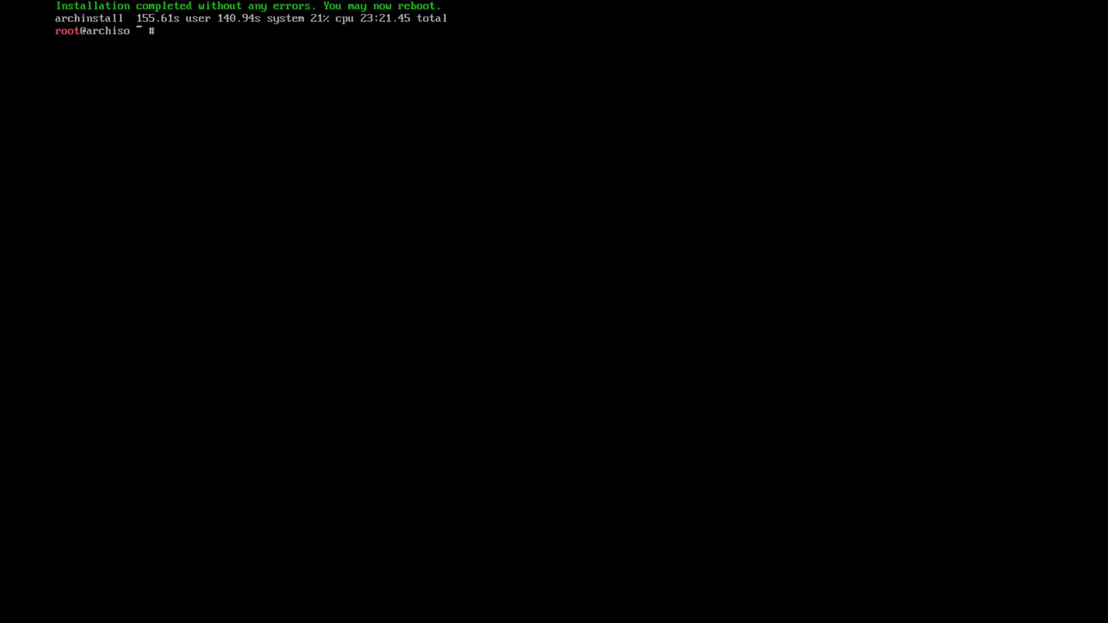
- Reboot the VM into the new Arch install and switch virt-manager to fullscreen
{"action": "type", "text": "reboot"}
{"action": "key", "text": "Return"}
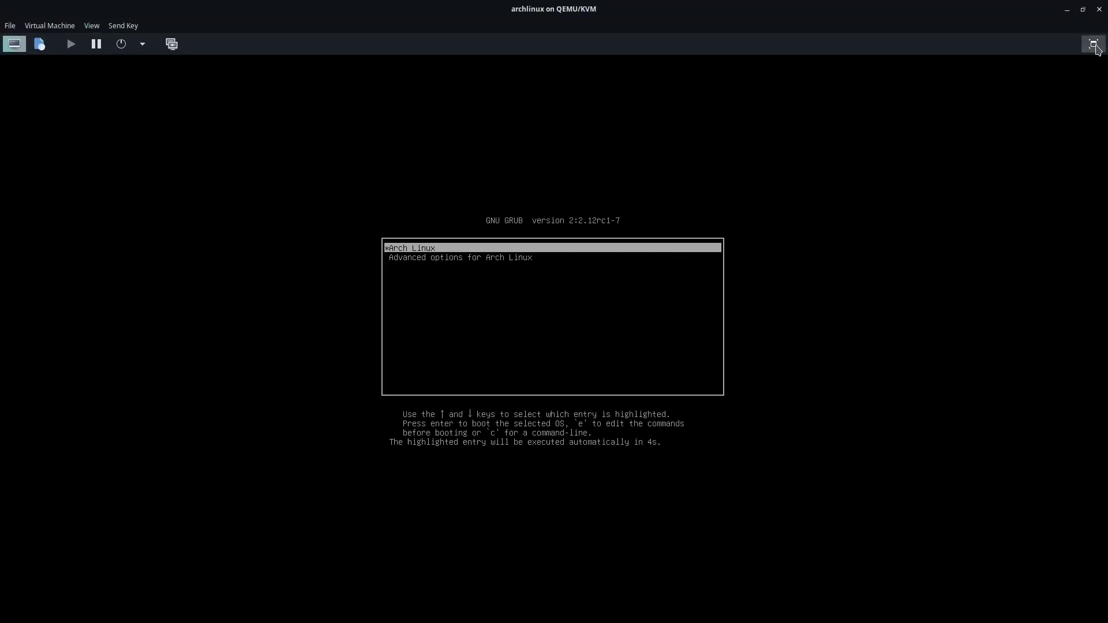
{"action": "left_click", "coordinate": [1093, 45]}
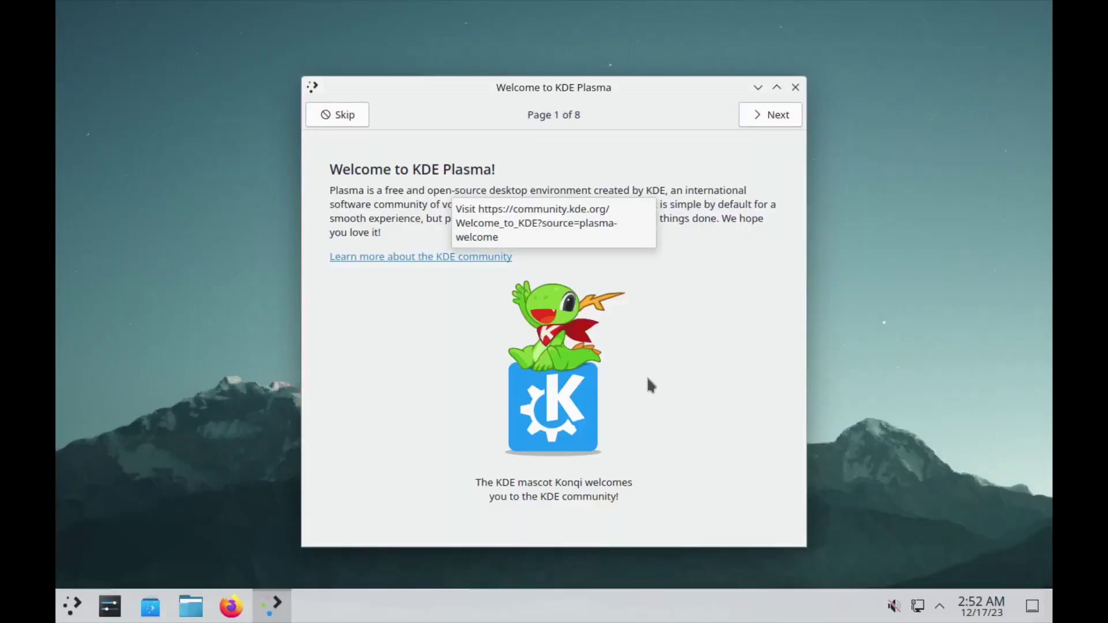
- Open Display Configuration via a 'displ' Kickoff search, apply and keep 1920x1080, then close System Settings
{"action": "left_click", "coordinate": [76, 610]}
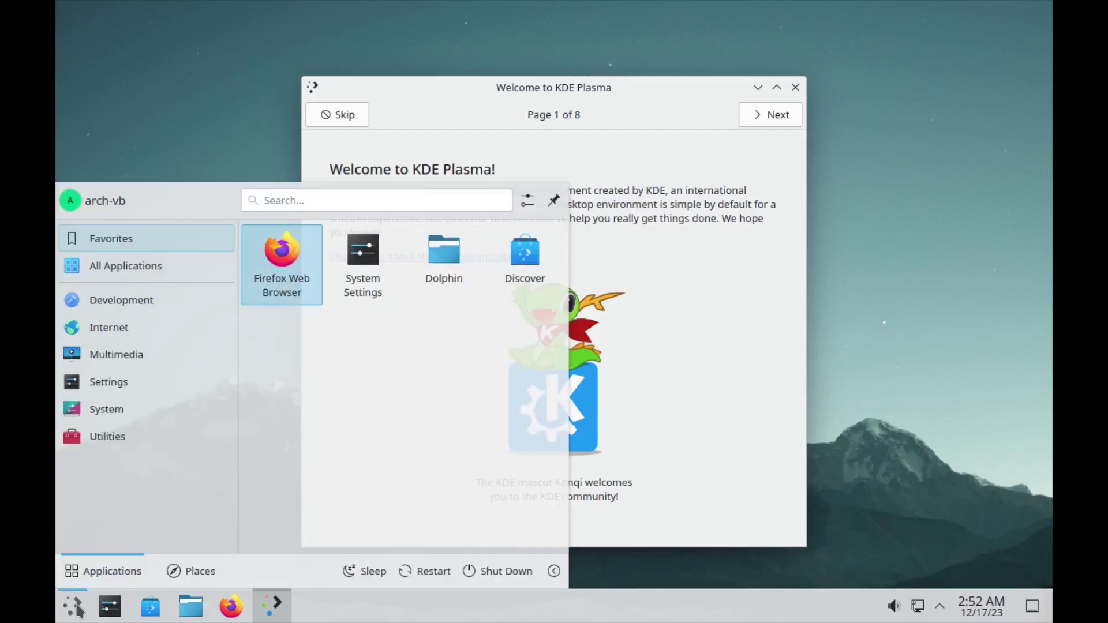
{"action": "type", "text": "displ"}
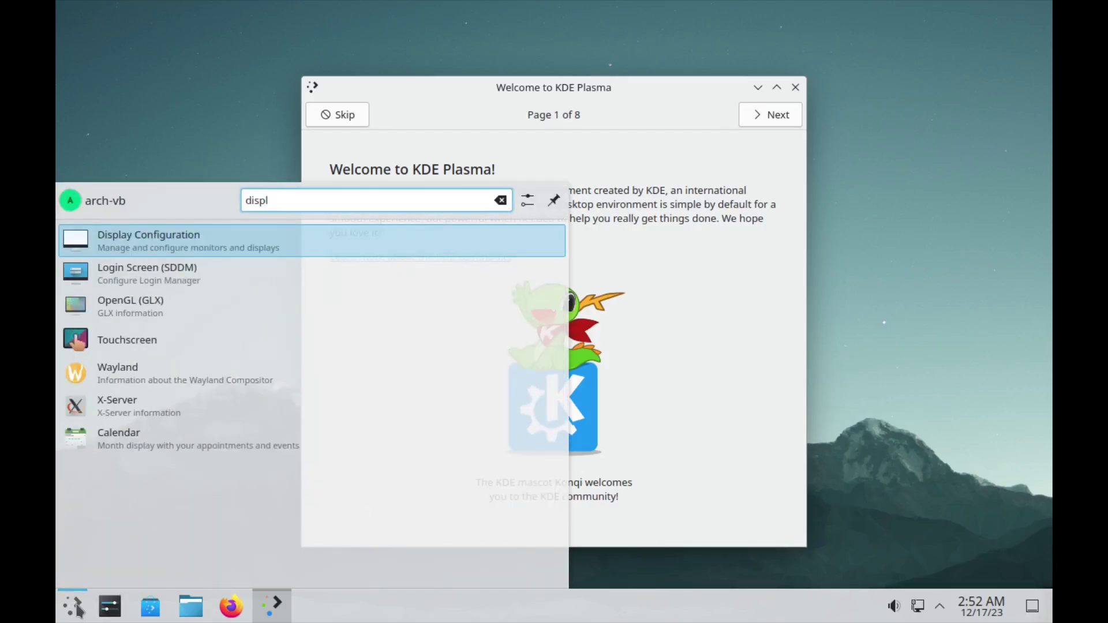
{"action": "key", "text": "Return"}
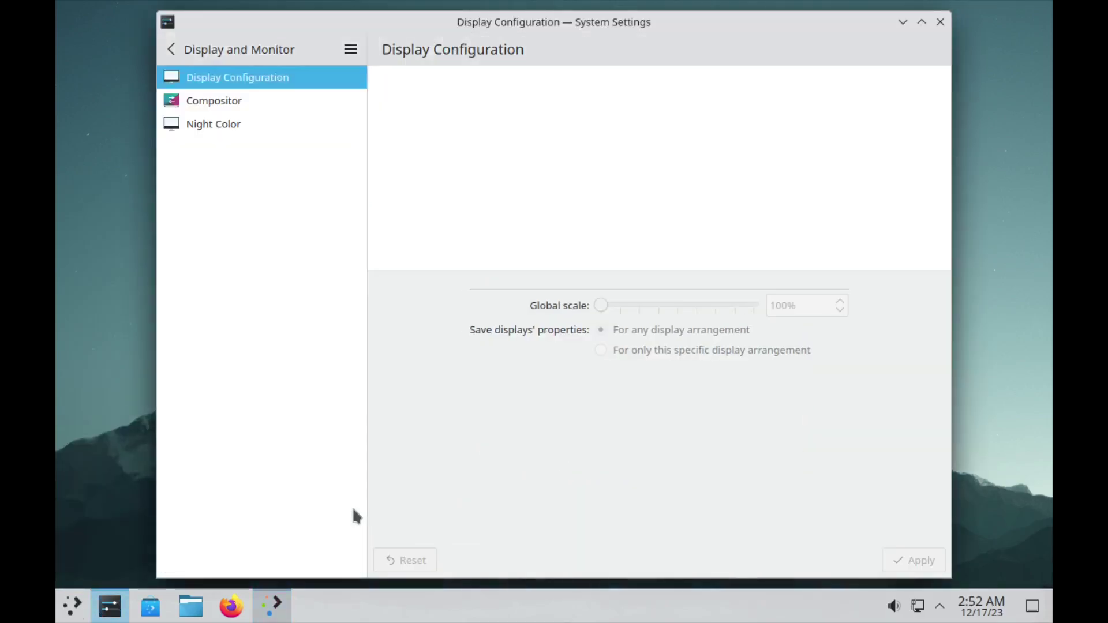
{"action": "left_click", "coordinate": [684, 292]}
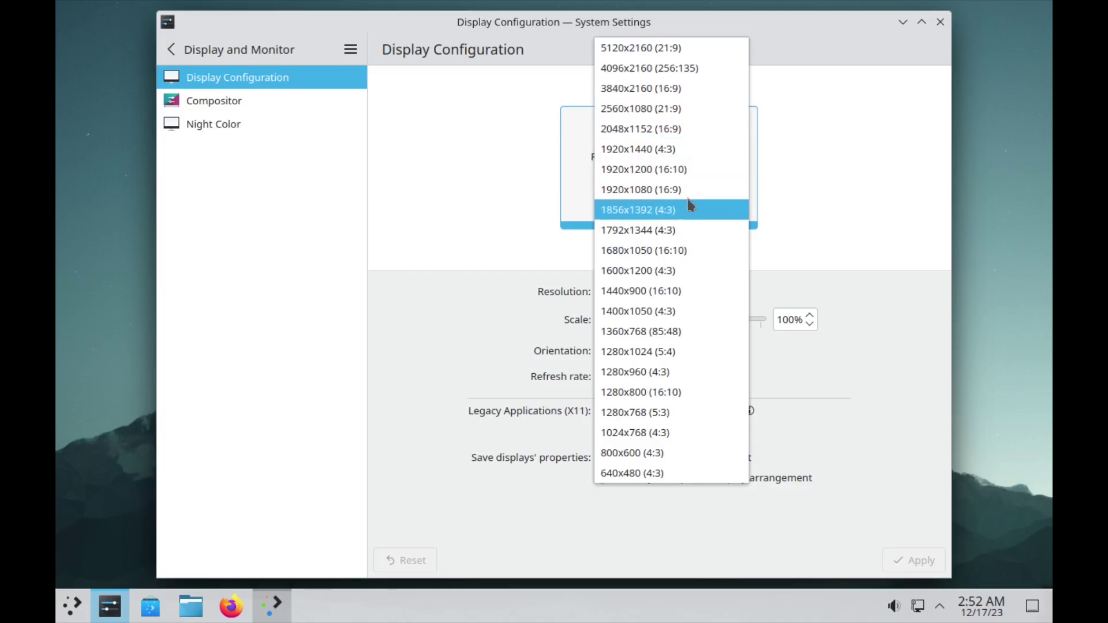
{"action": "left_click", "coordinate": [692, 191]}
{"action": "left_click", "coordinate": [914, 560]}
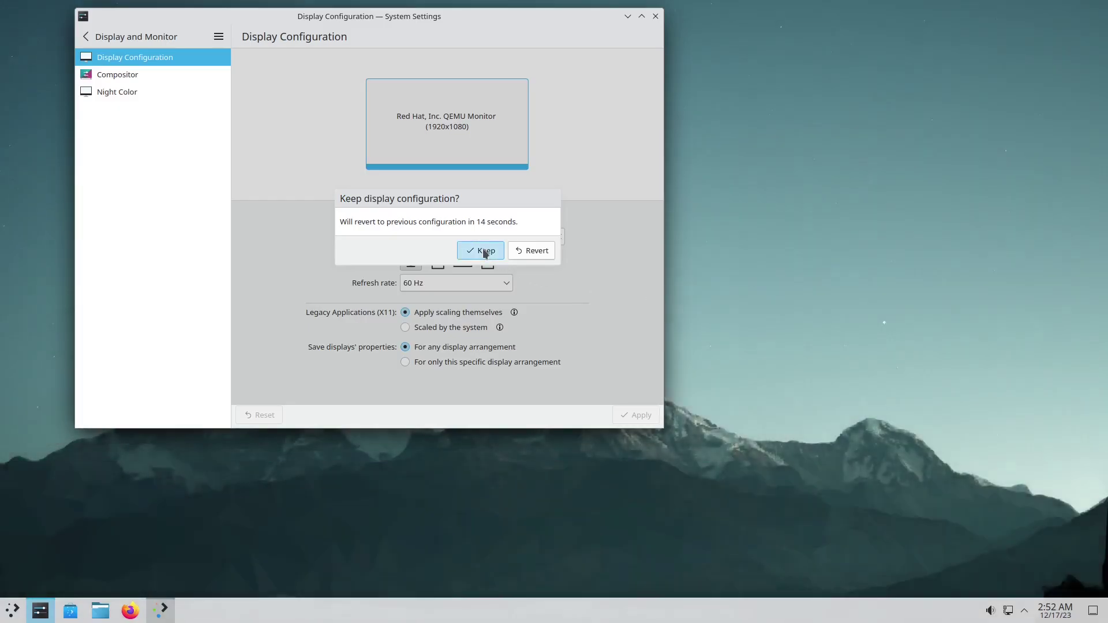
{"action": "left_click", "coordinate": [484, 251]}
{"action": "left_click", "coordinate": [656, 16]}
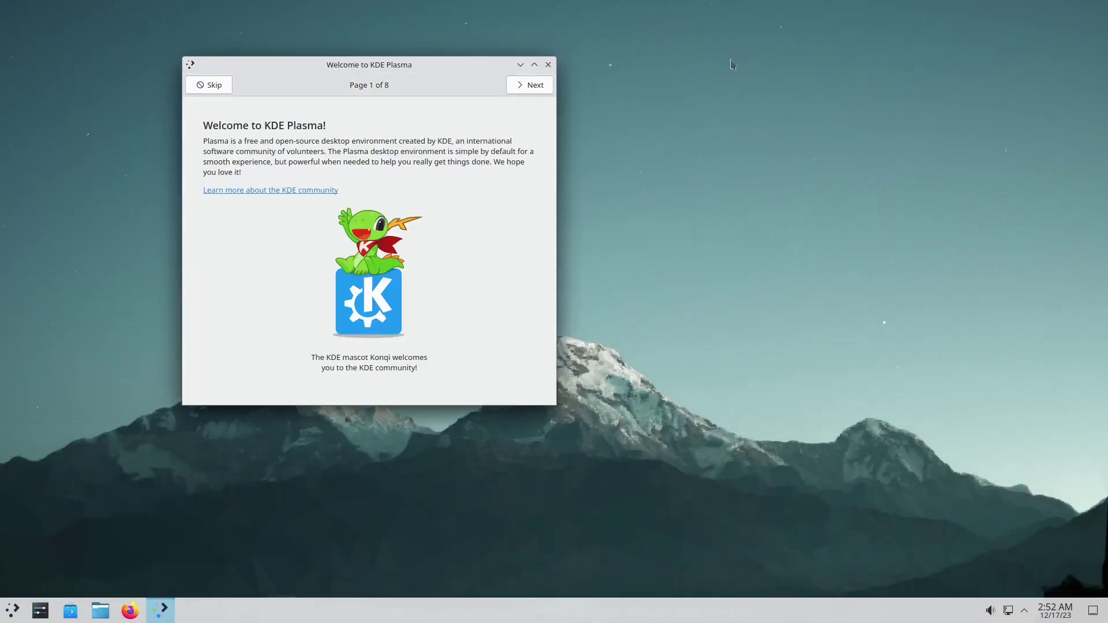